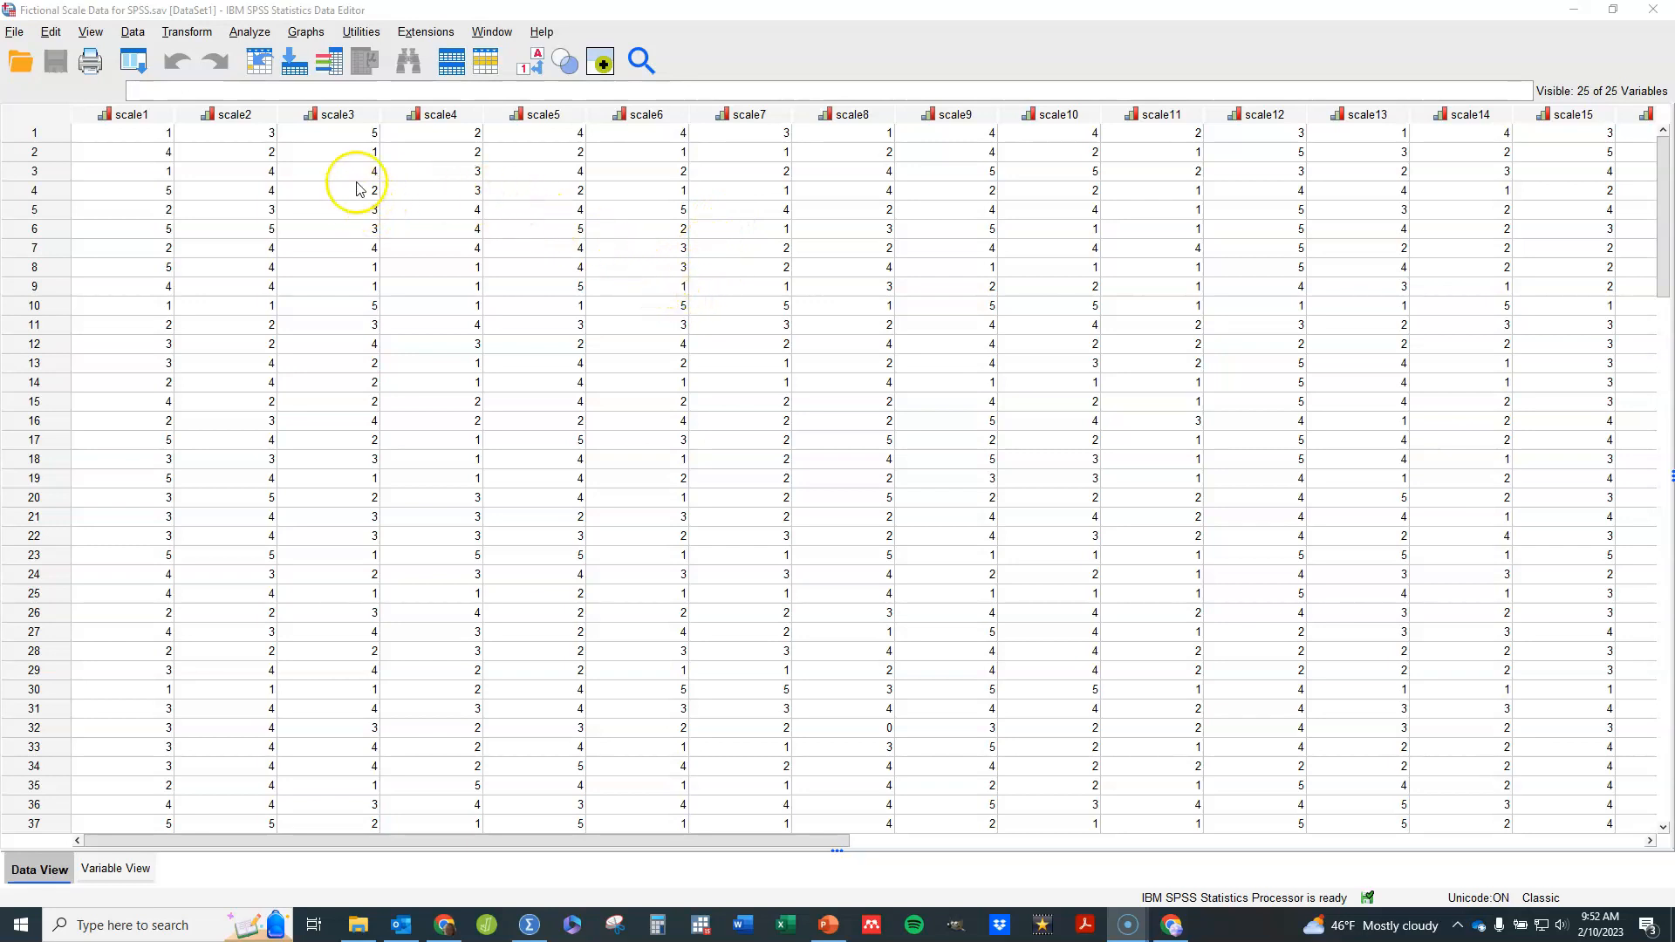
- Start a One-Sample T Test and add sumscale as the test variable
click(243, 36)
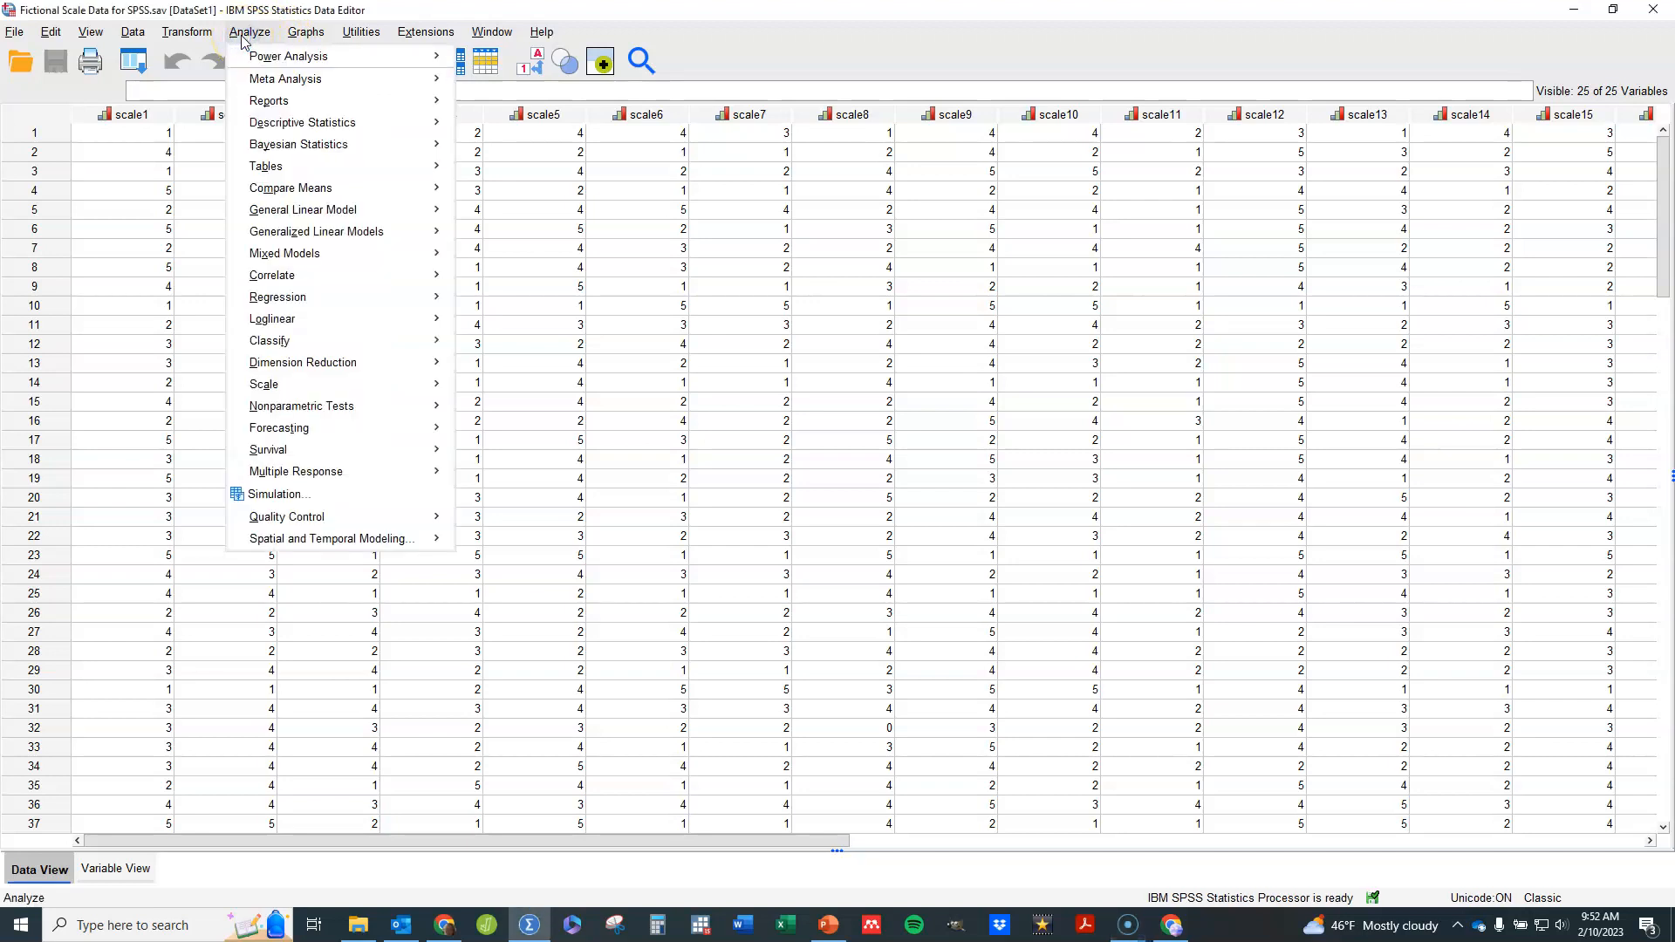
click(272, 188)
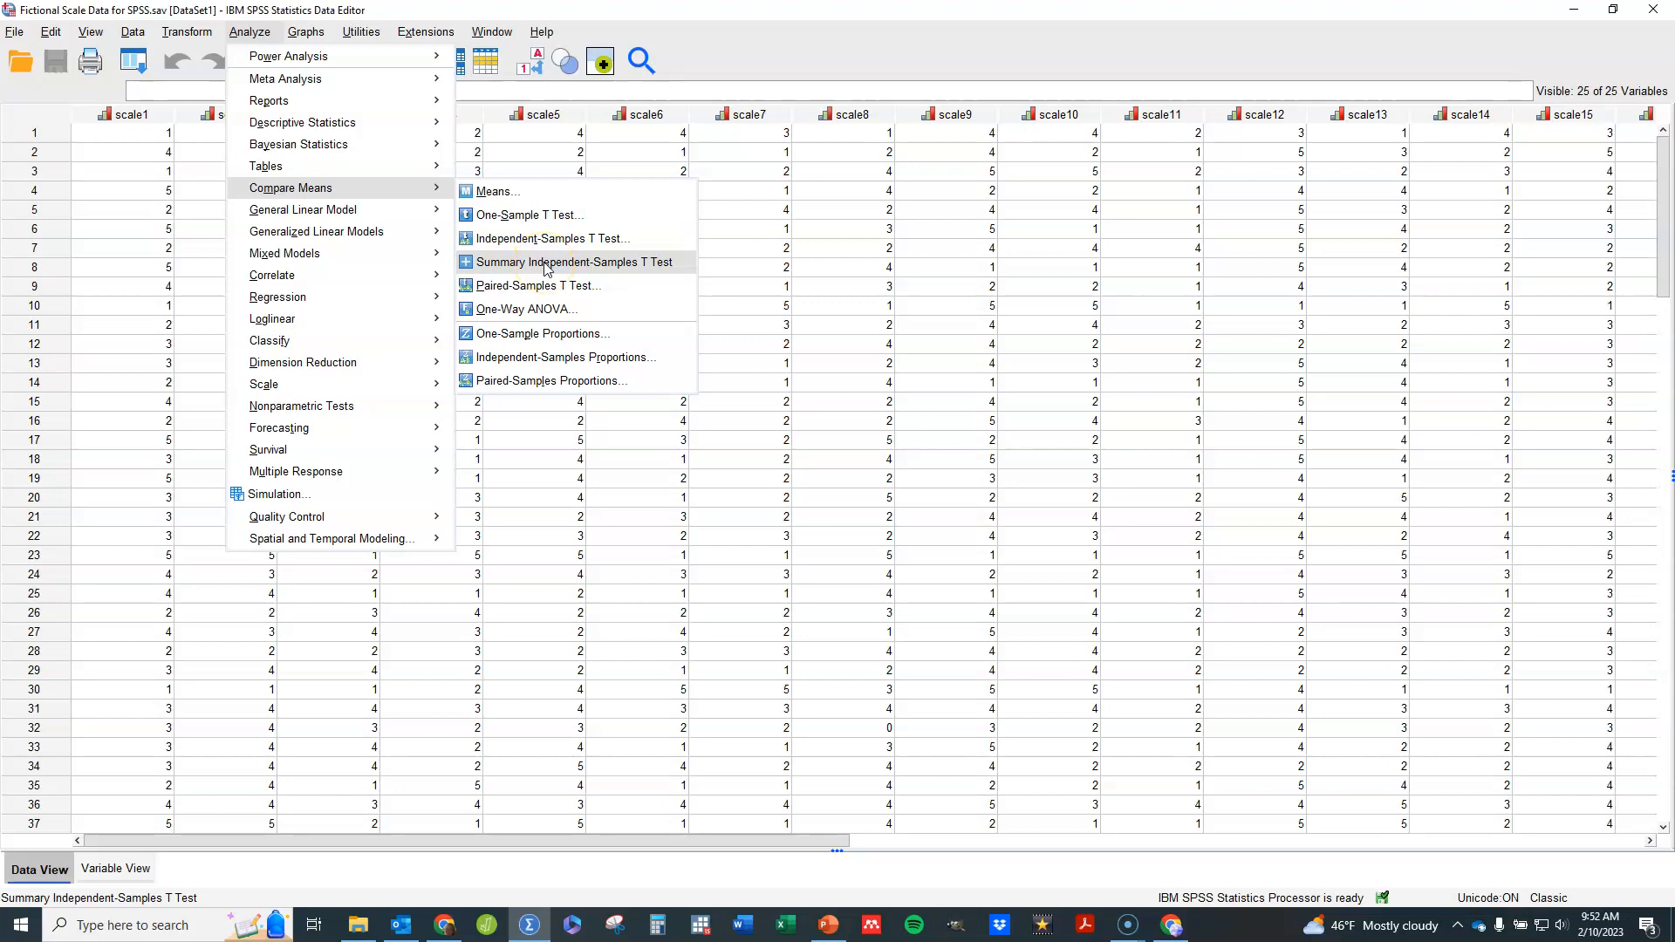
mouse_move(319, 244)
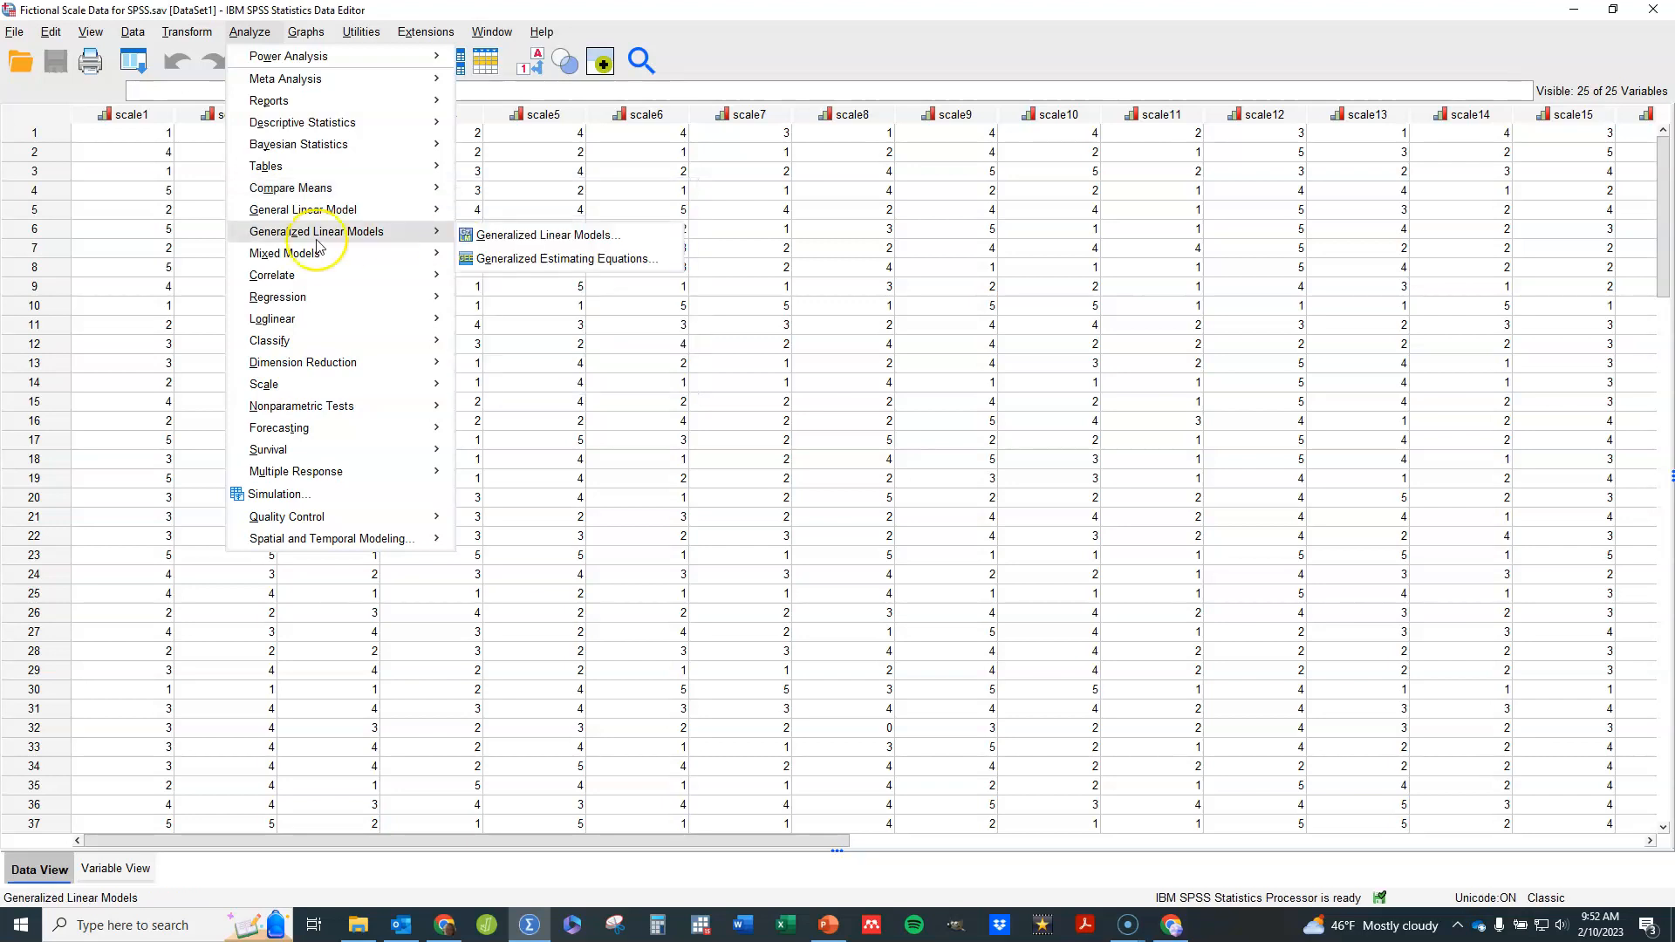
mouse_move(428, 190)
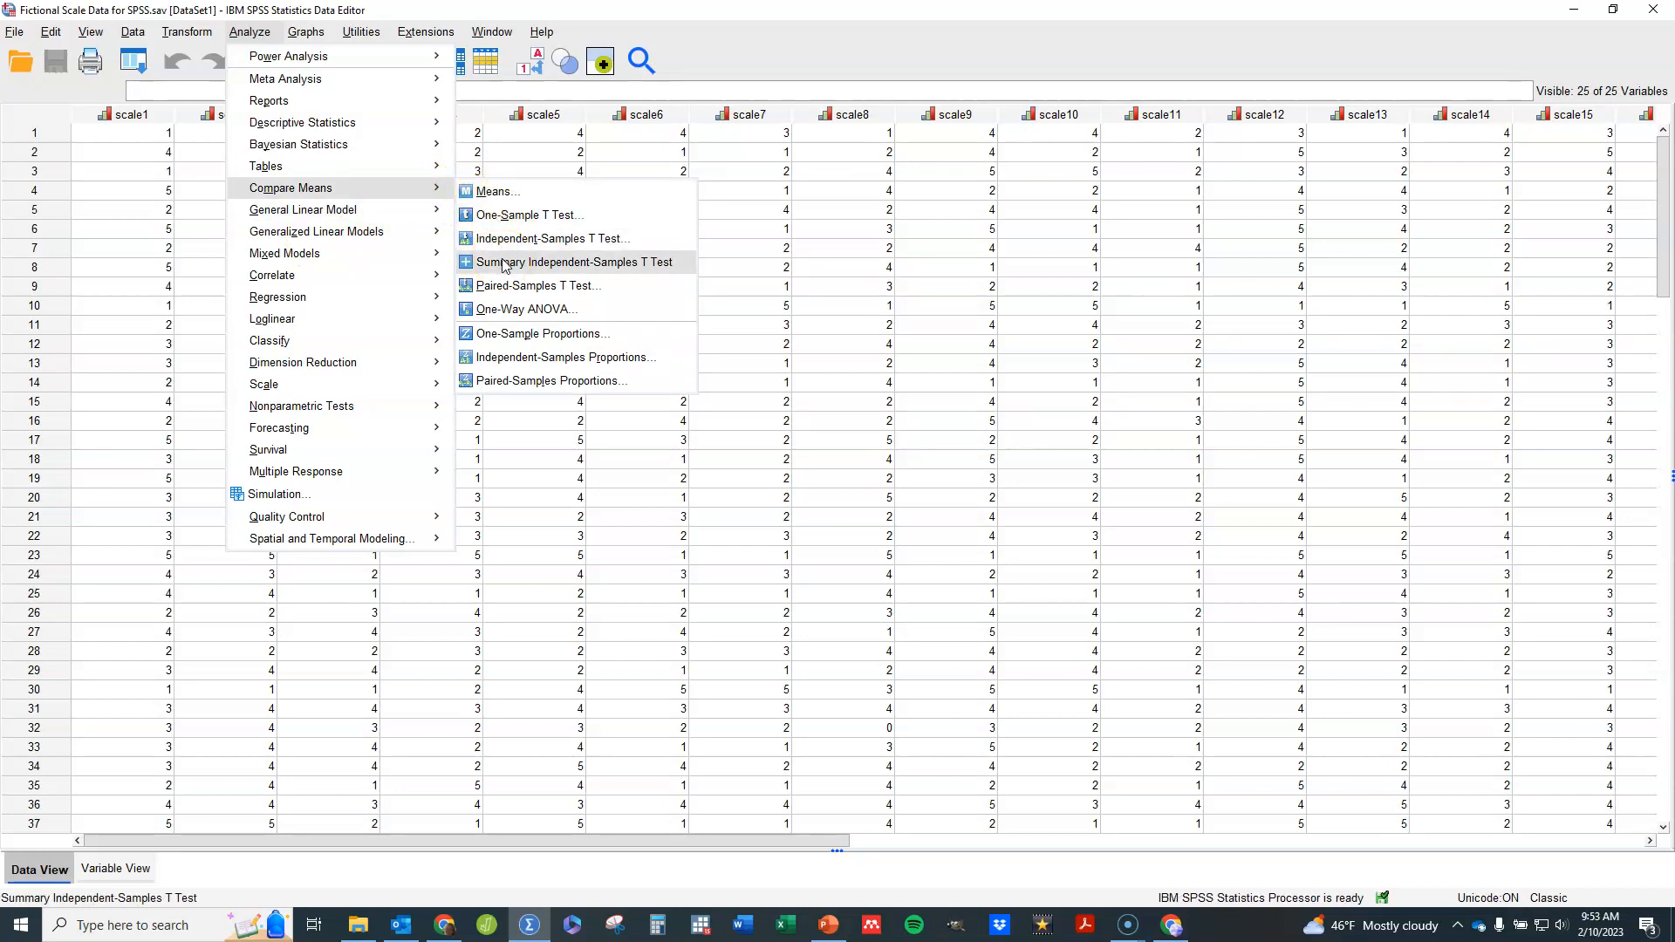
click(509, 288)
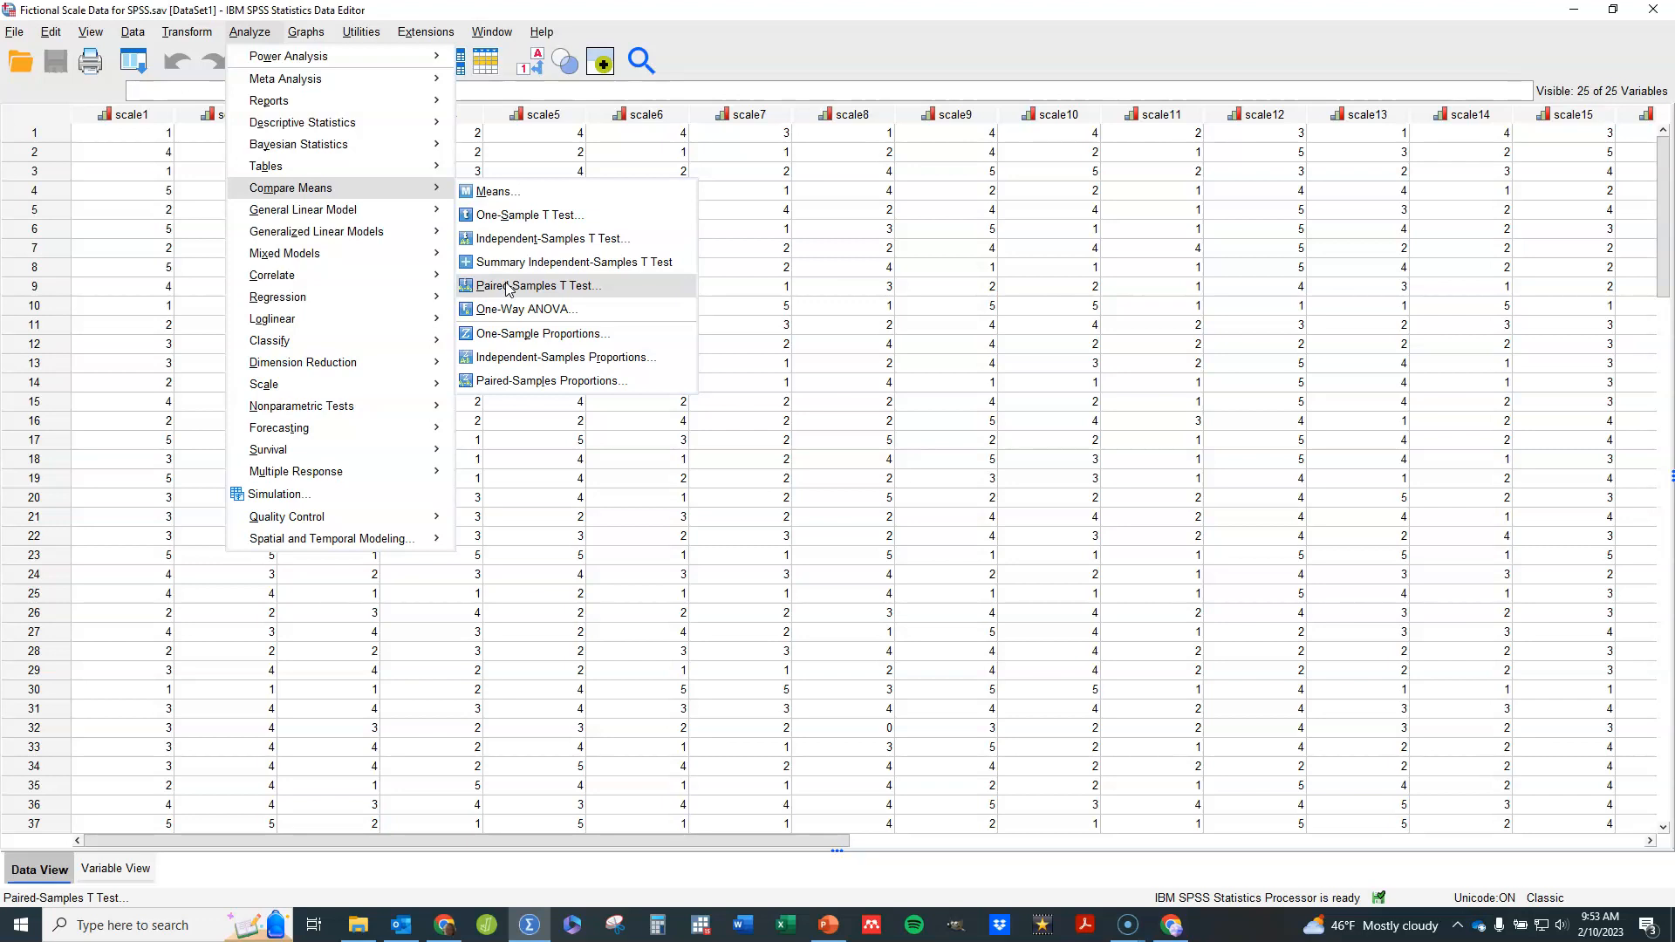
click(504, 217)
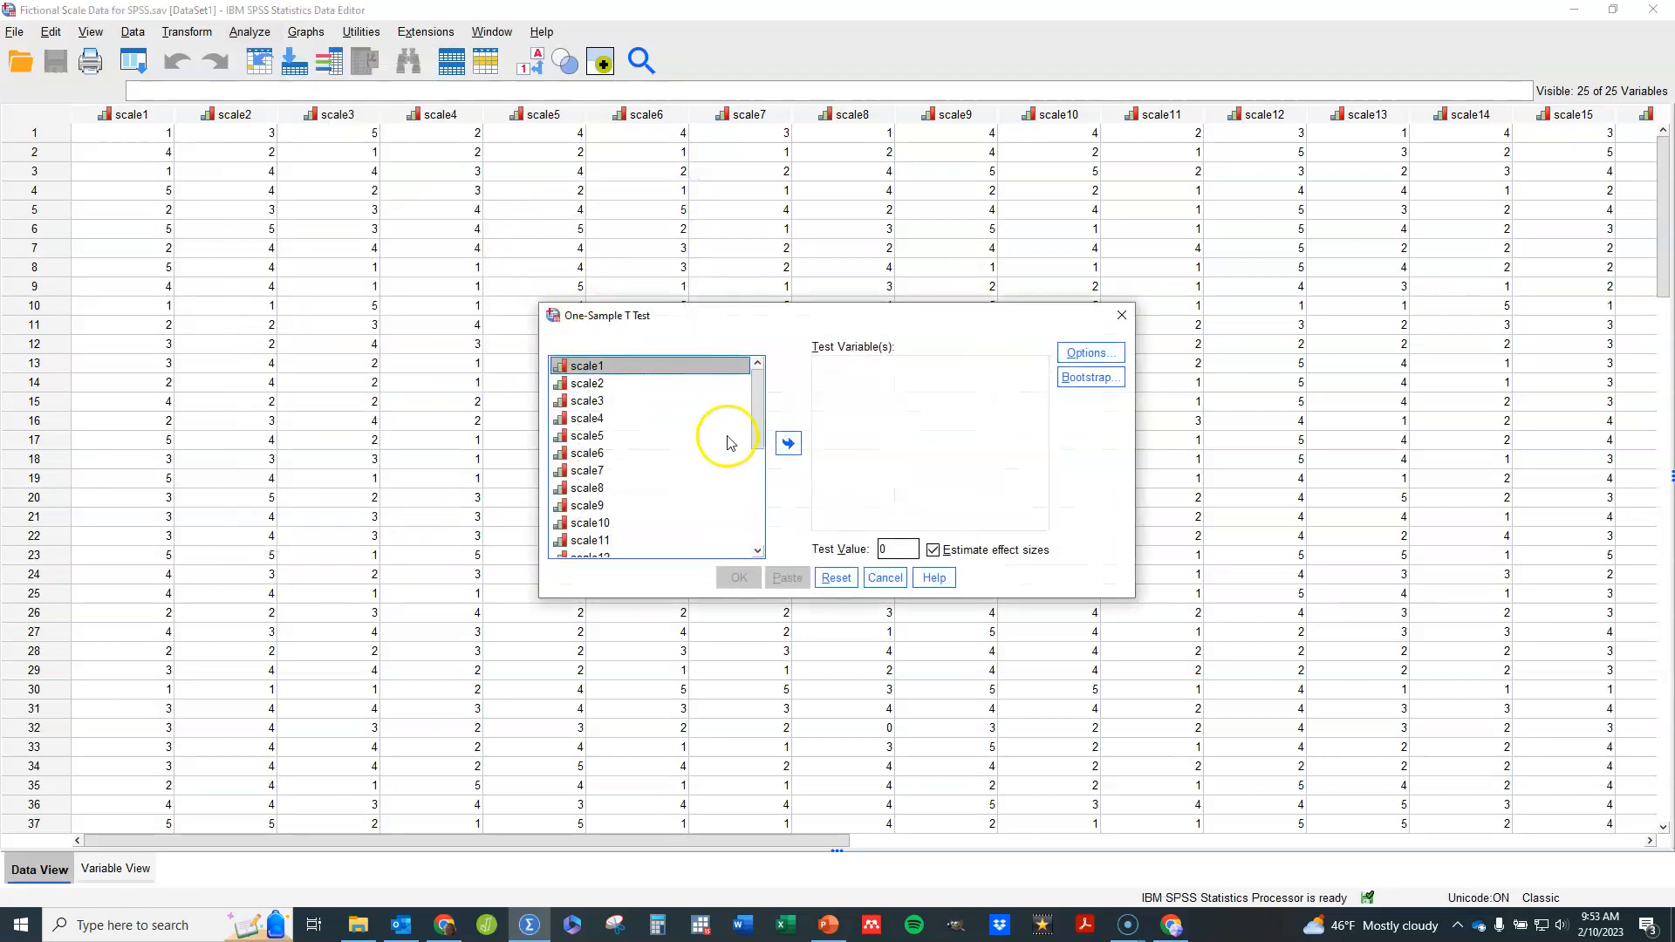
drag(758, 399, 756, 515)
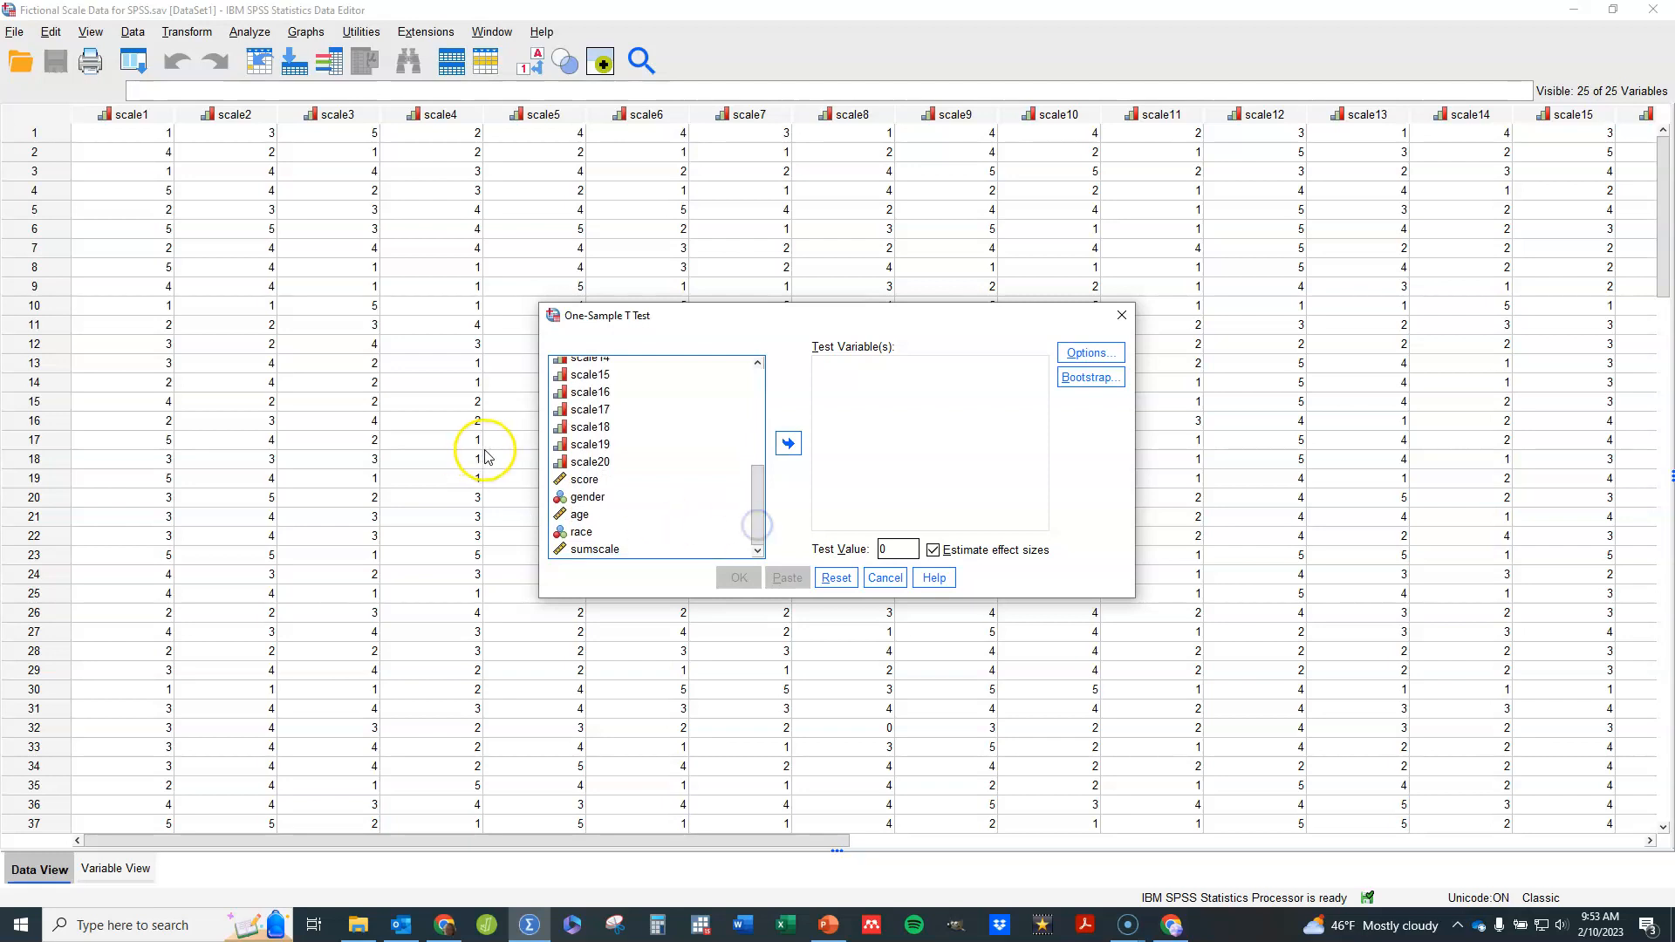
click(583, 550)
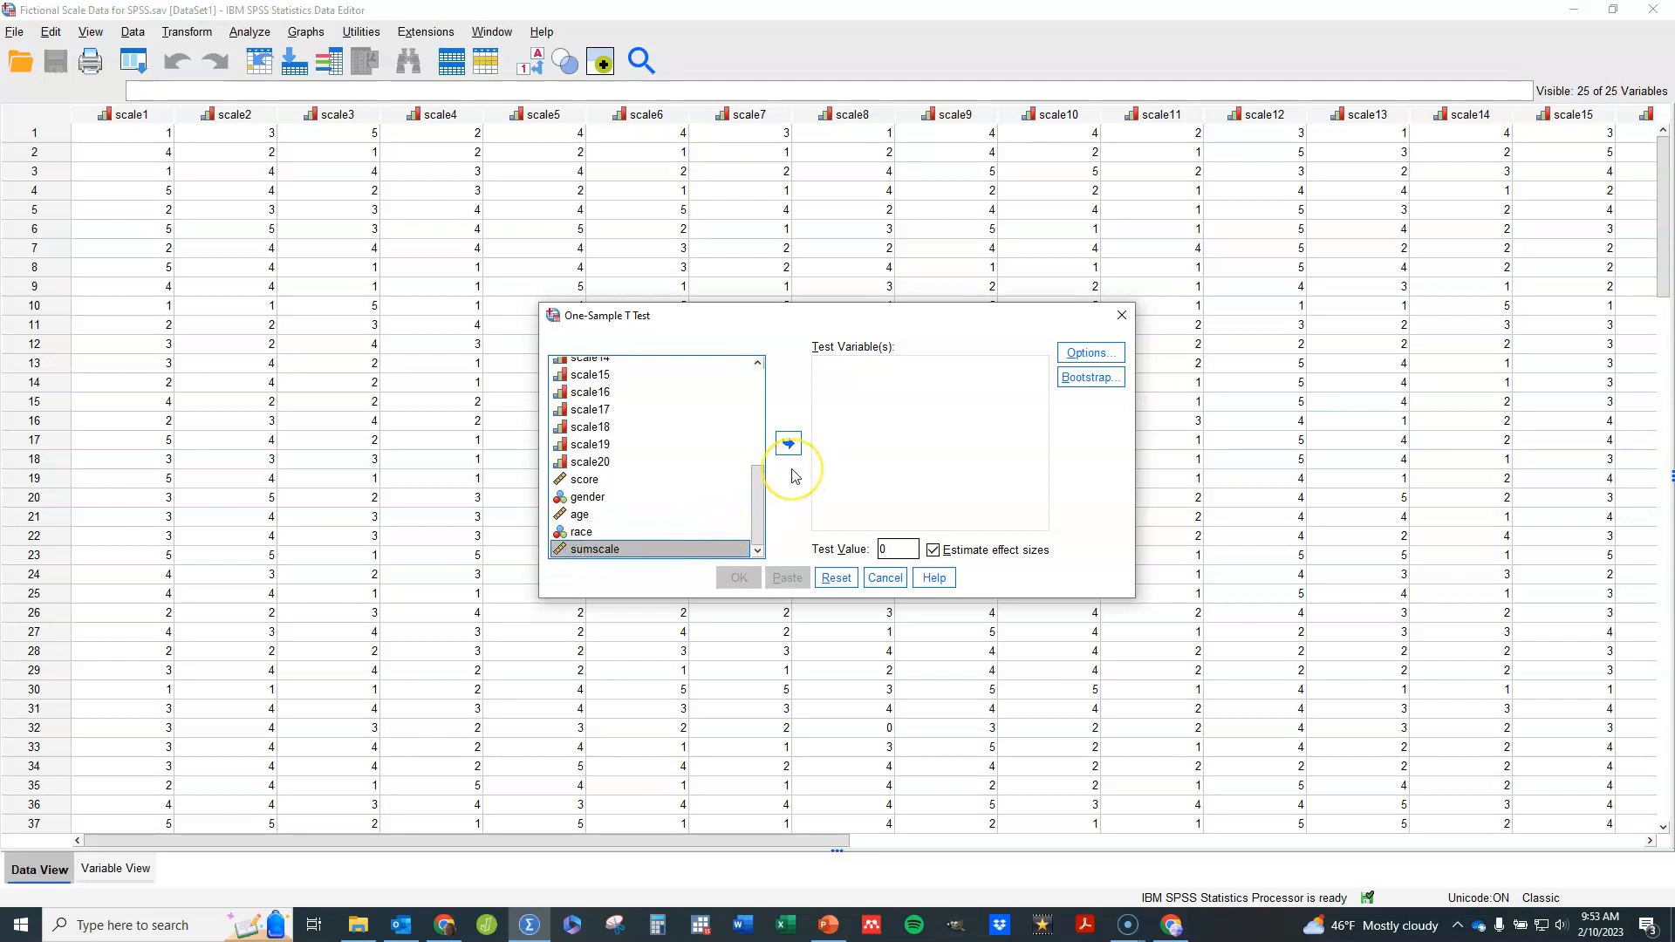
click(787, 445)
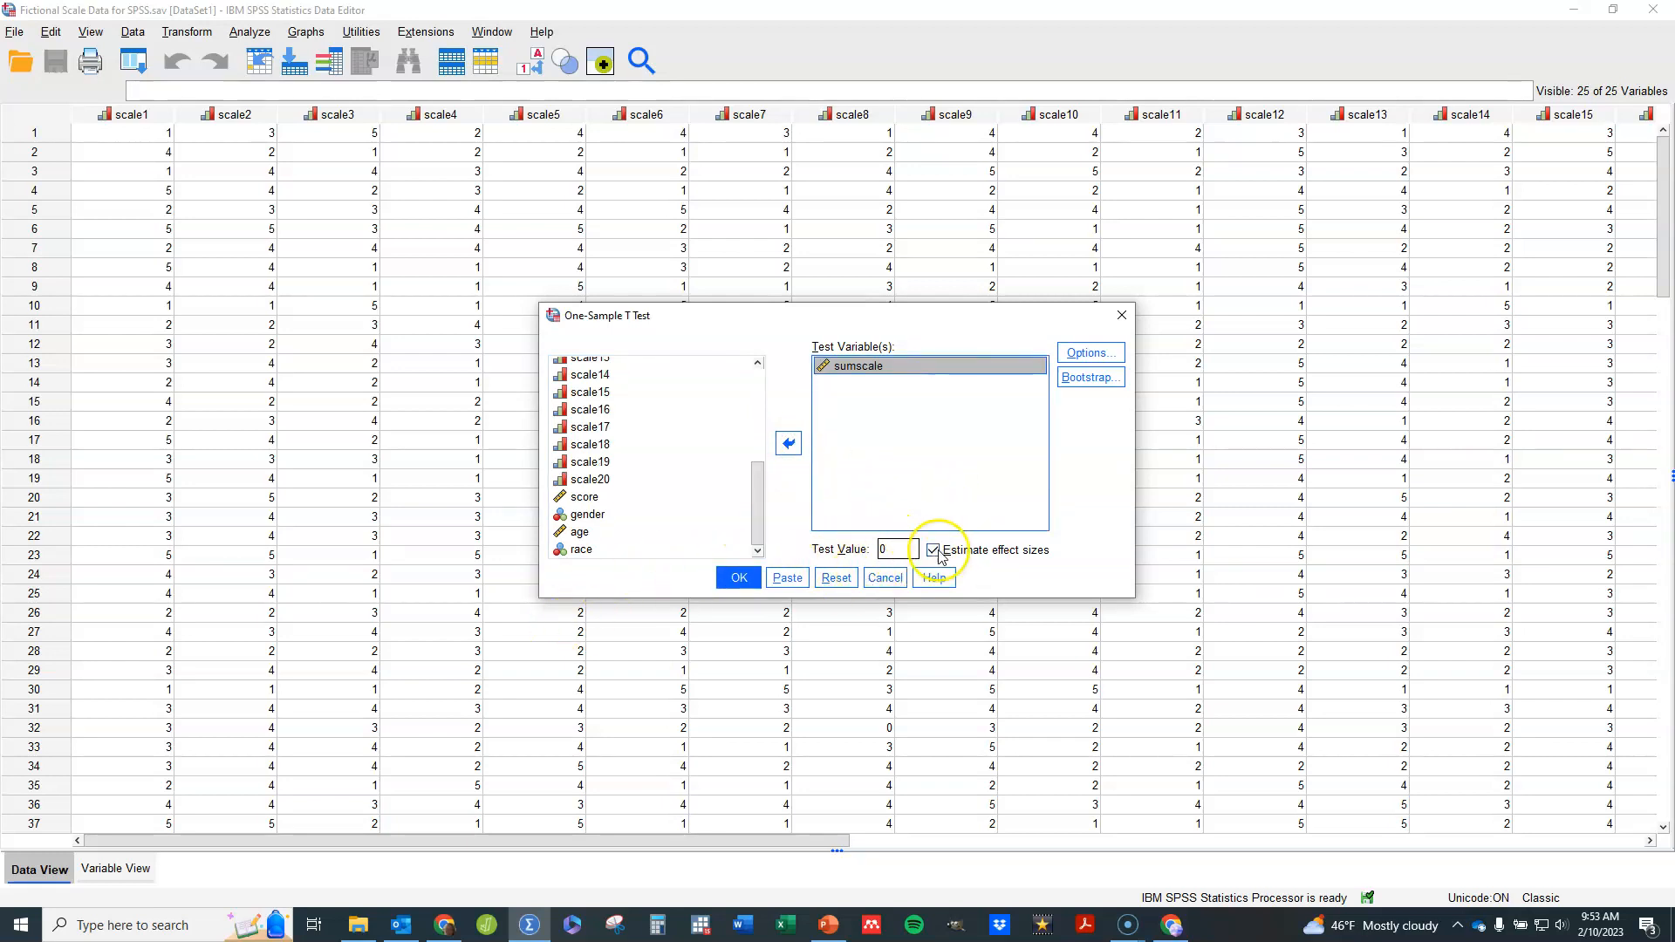
- Set the test value to 60, keep the default options, and run the one-sample t test
double_click(909, 550)
text(60)
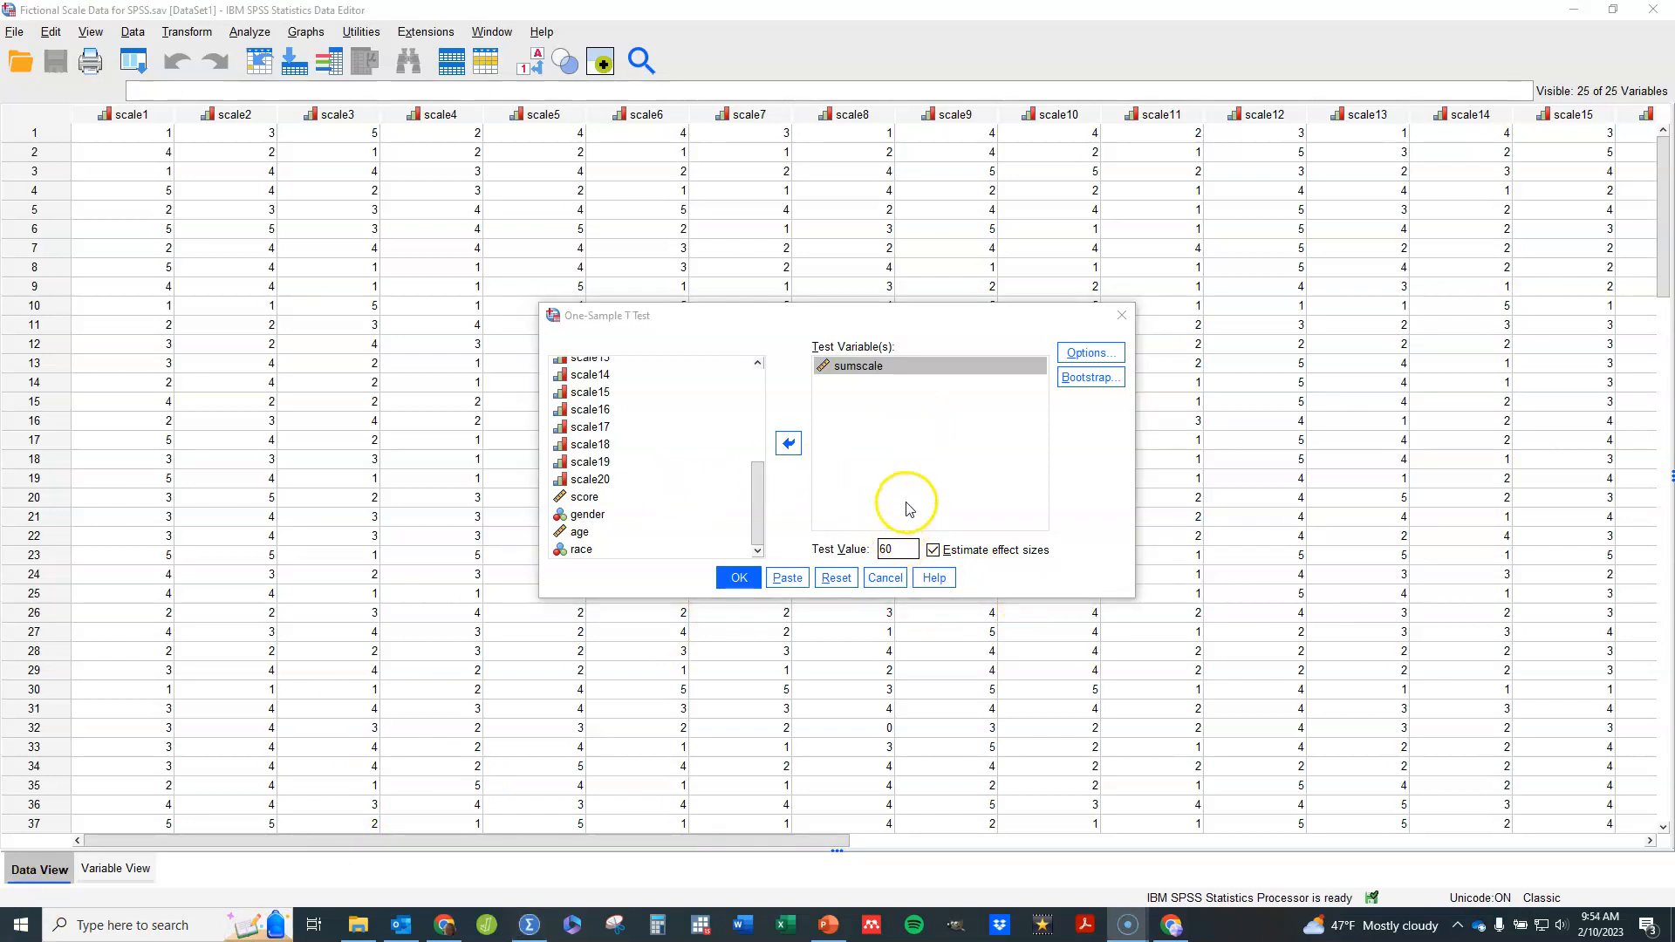
click(1090, 361)
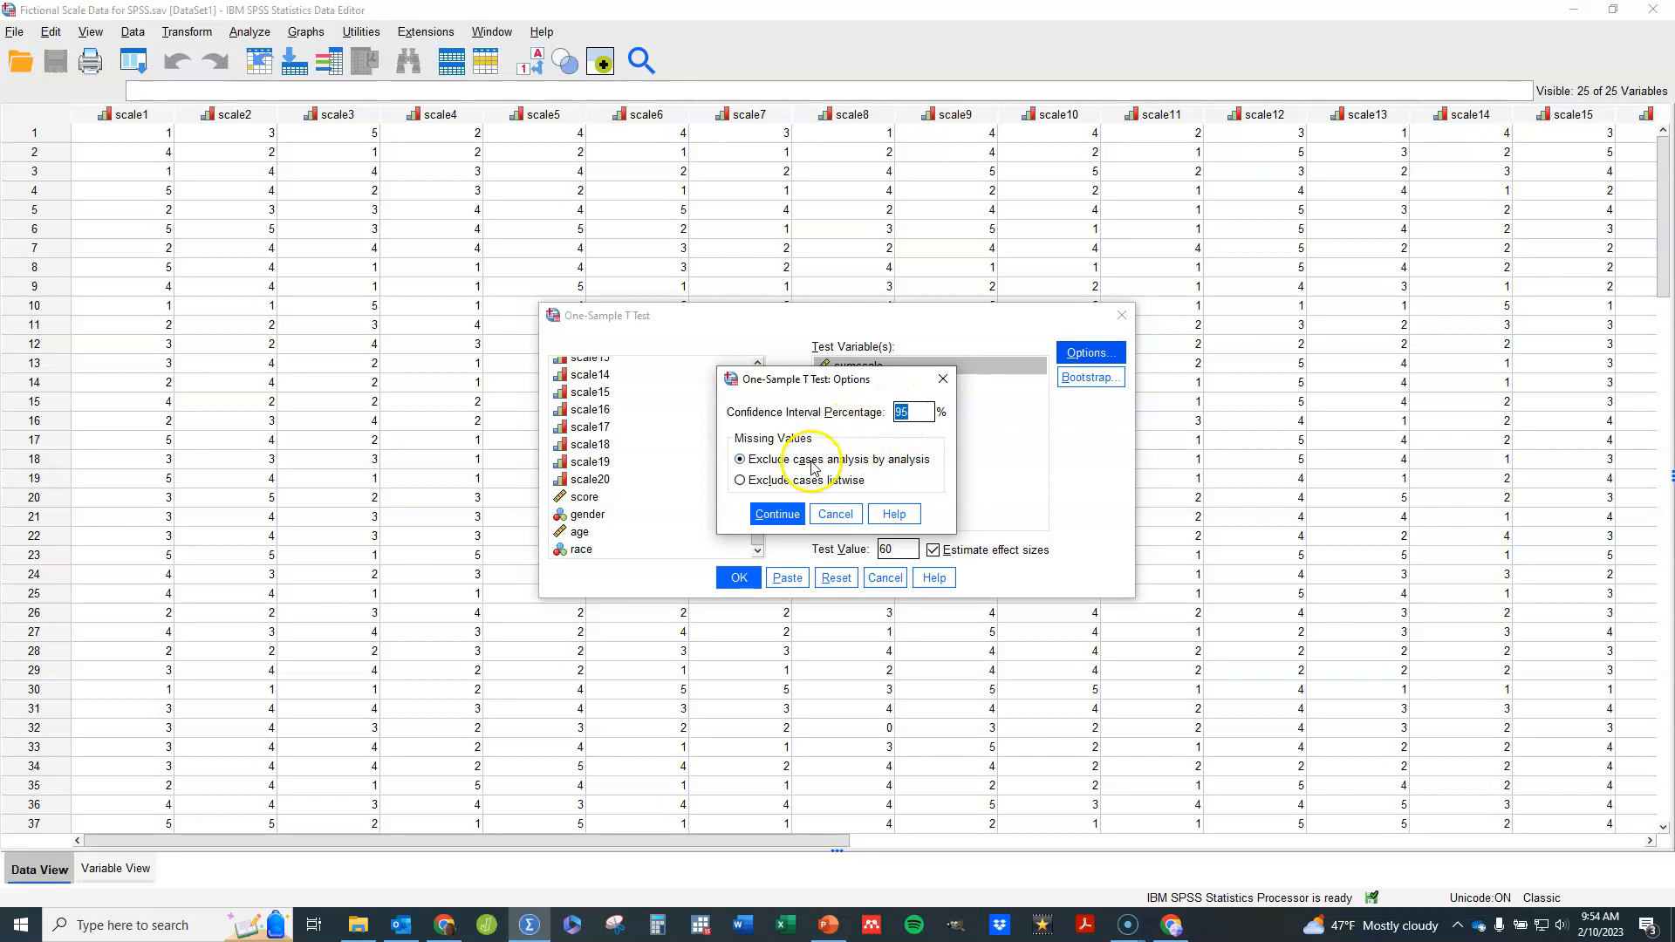
click(776, 514)
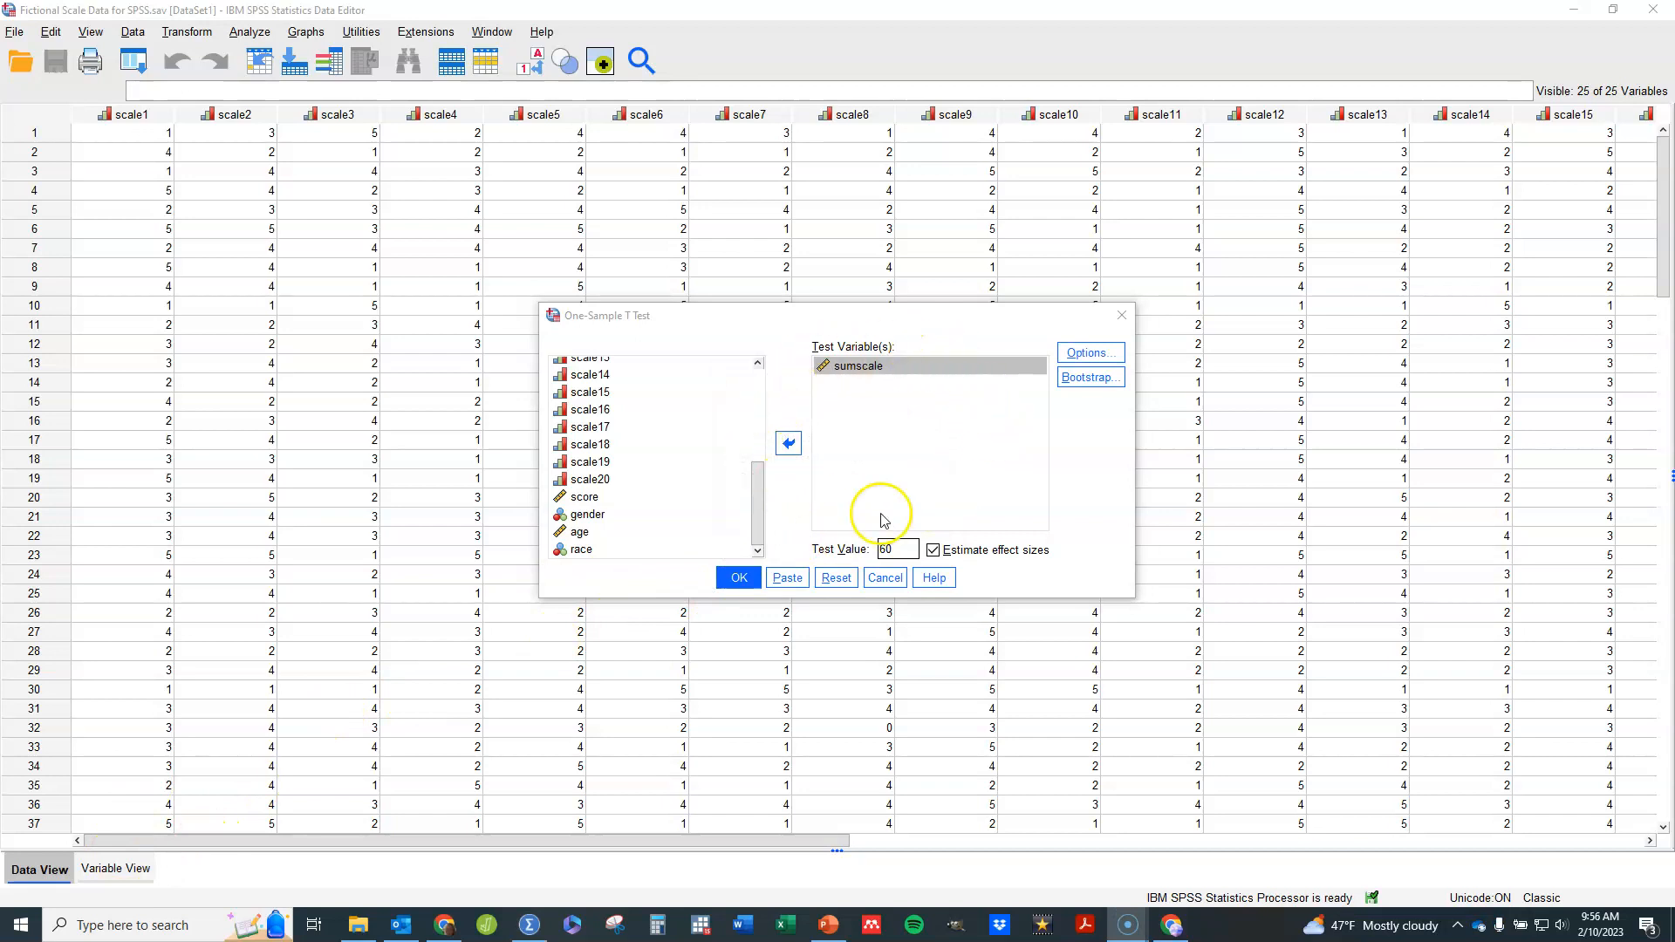
click(740, 579)
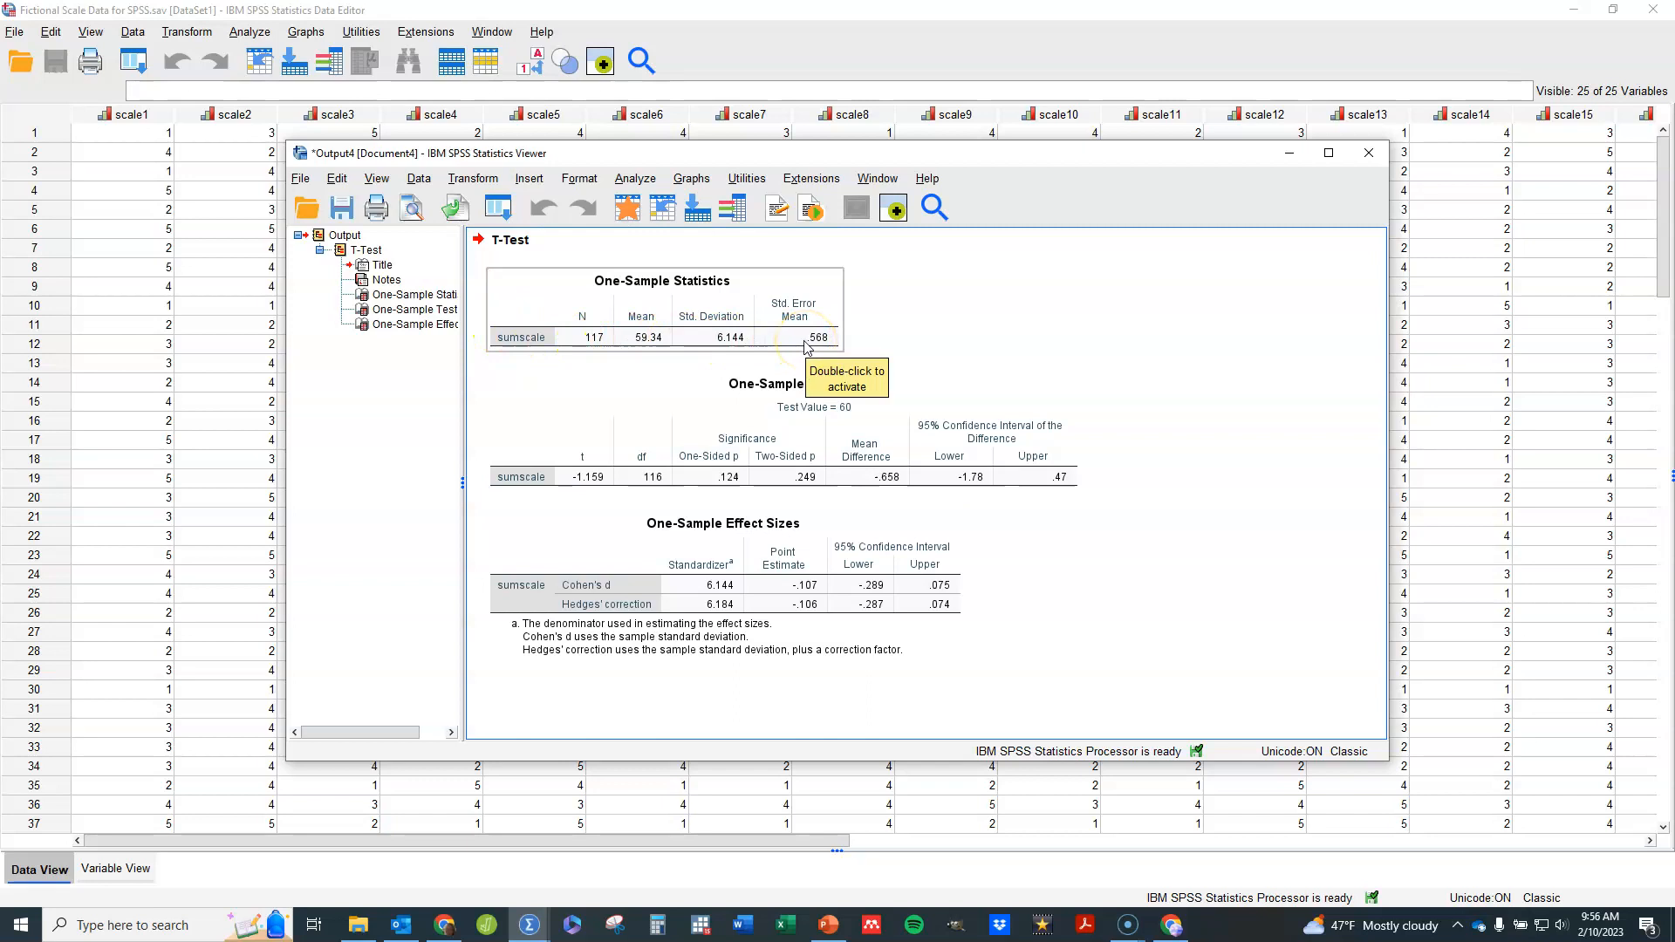
click(748, 385)
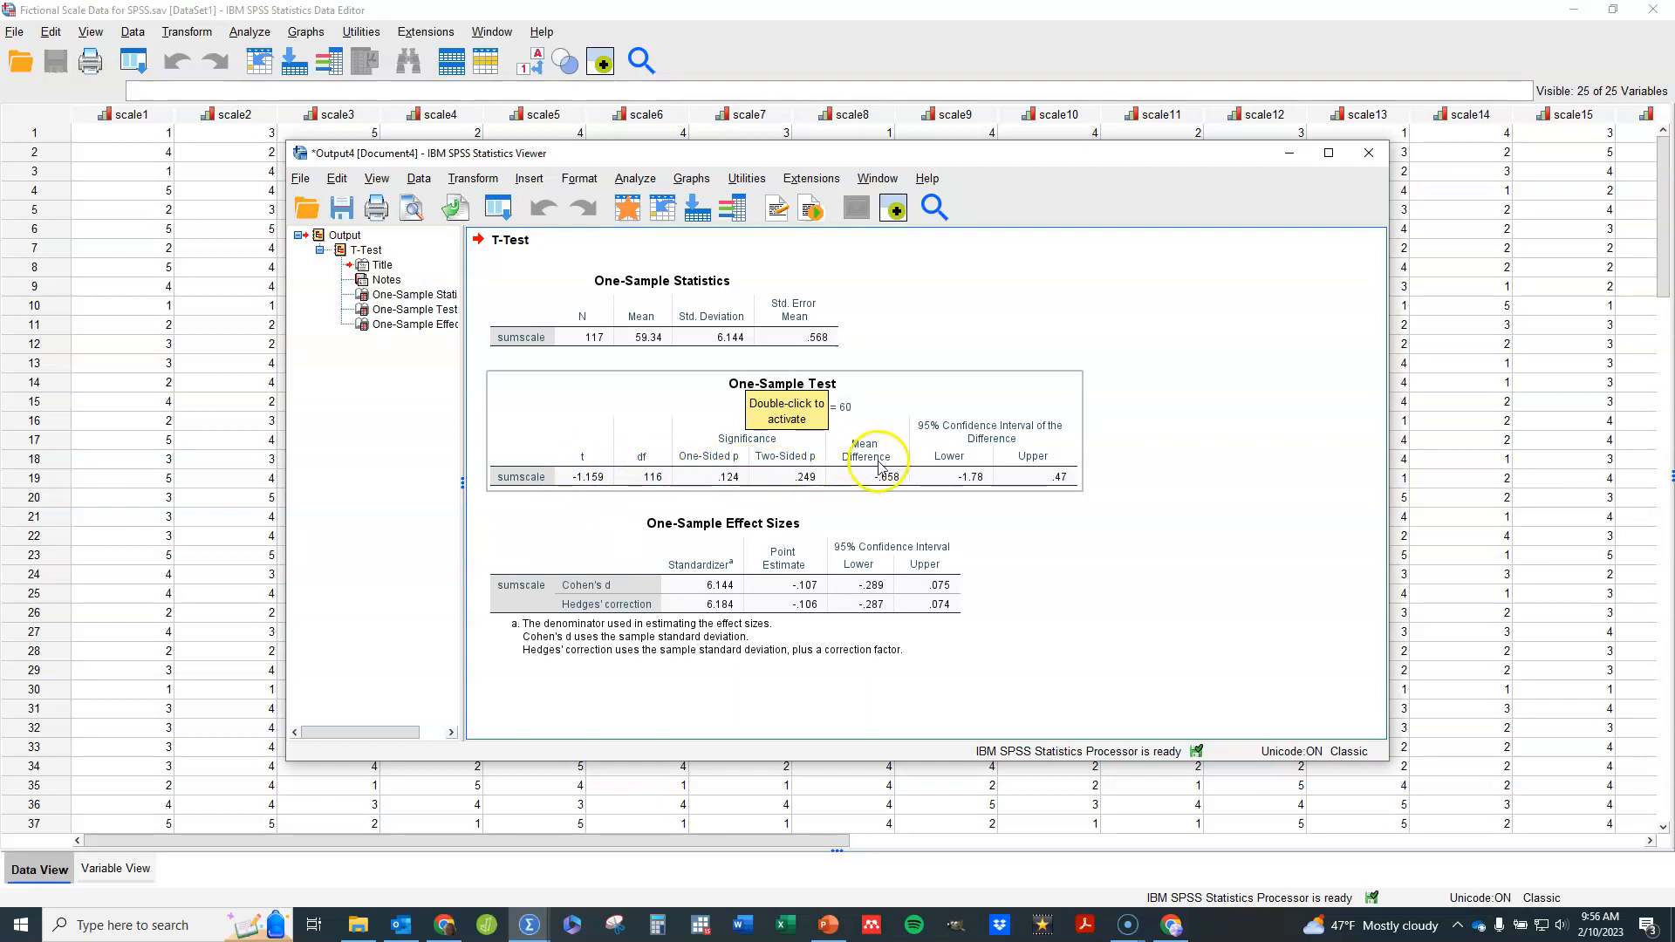
click(1095, 494)
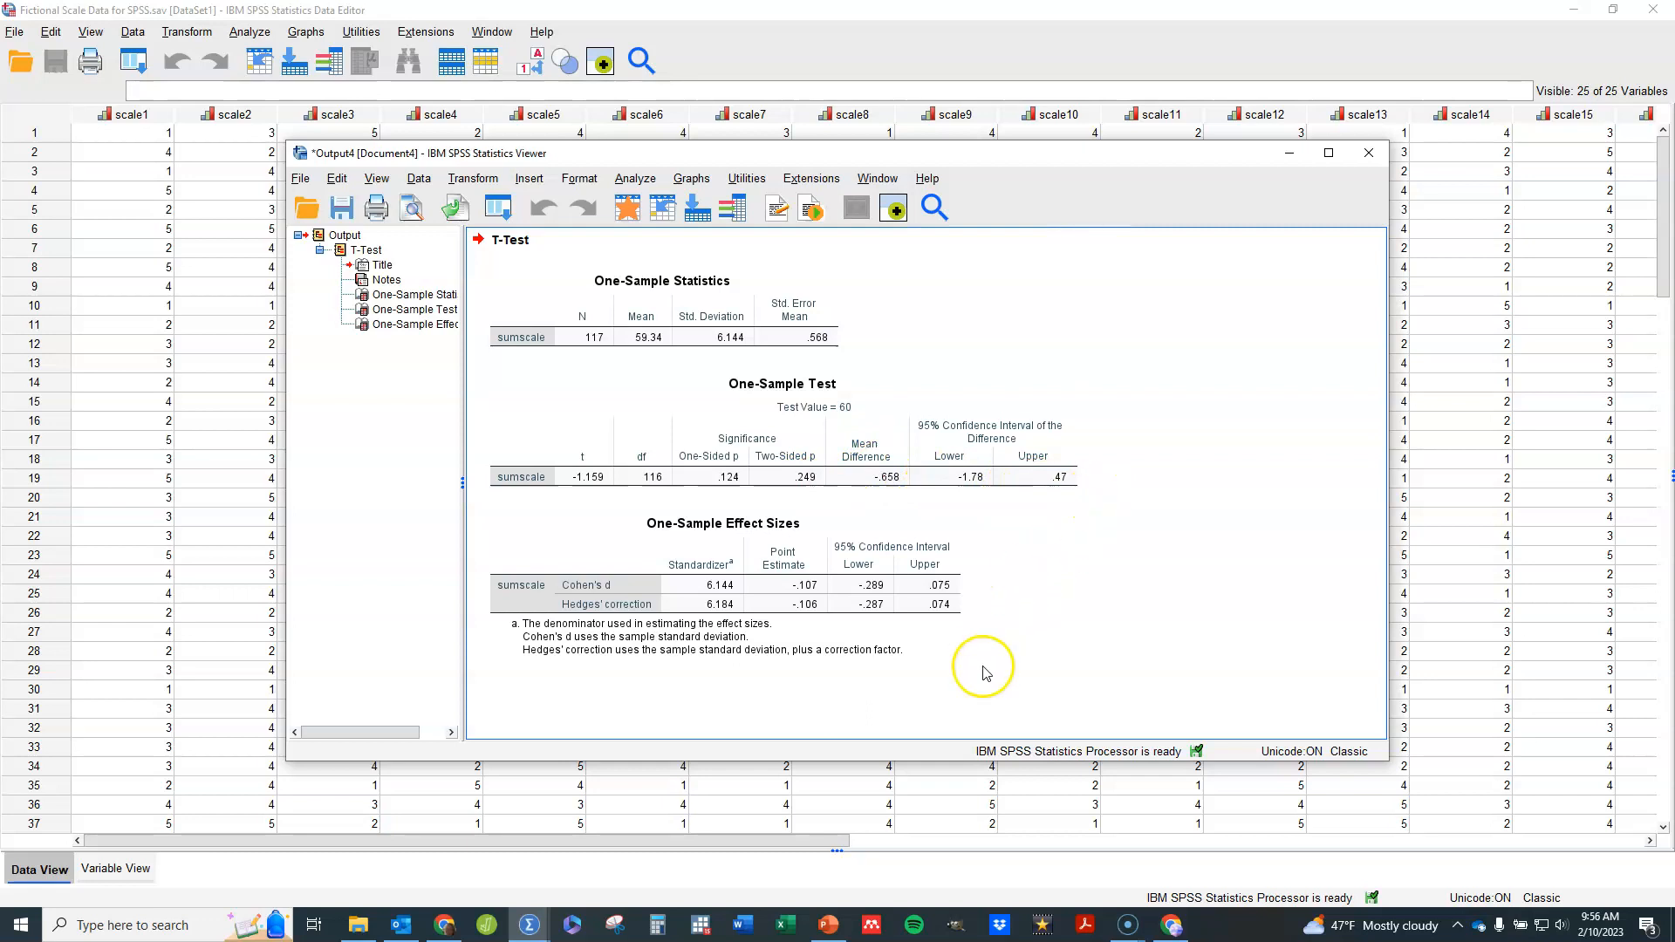
click(787, 608)
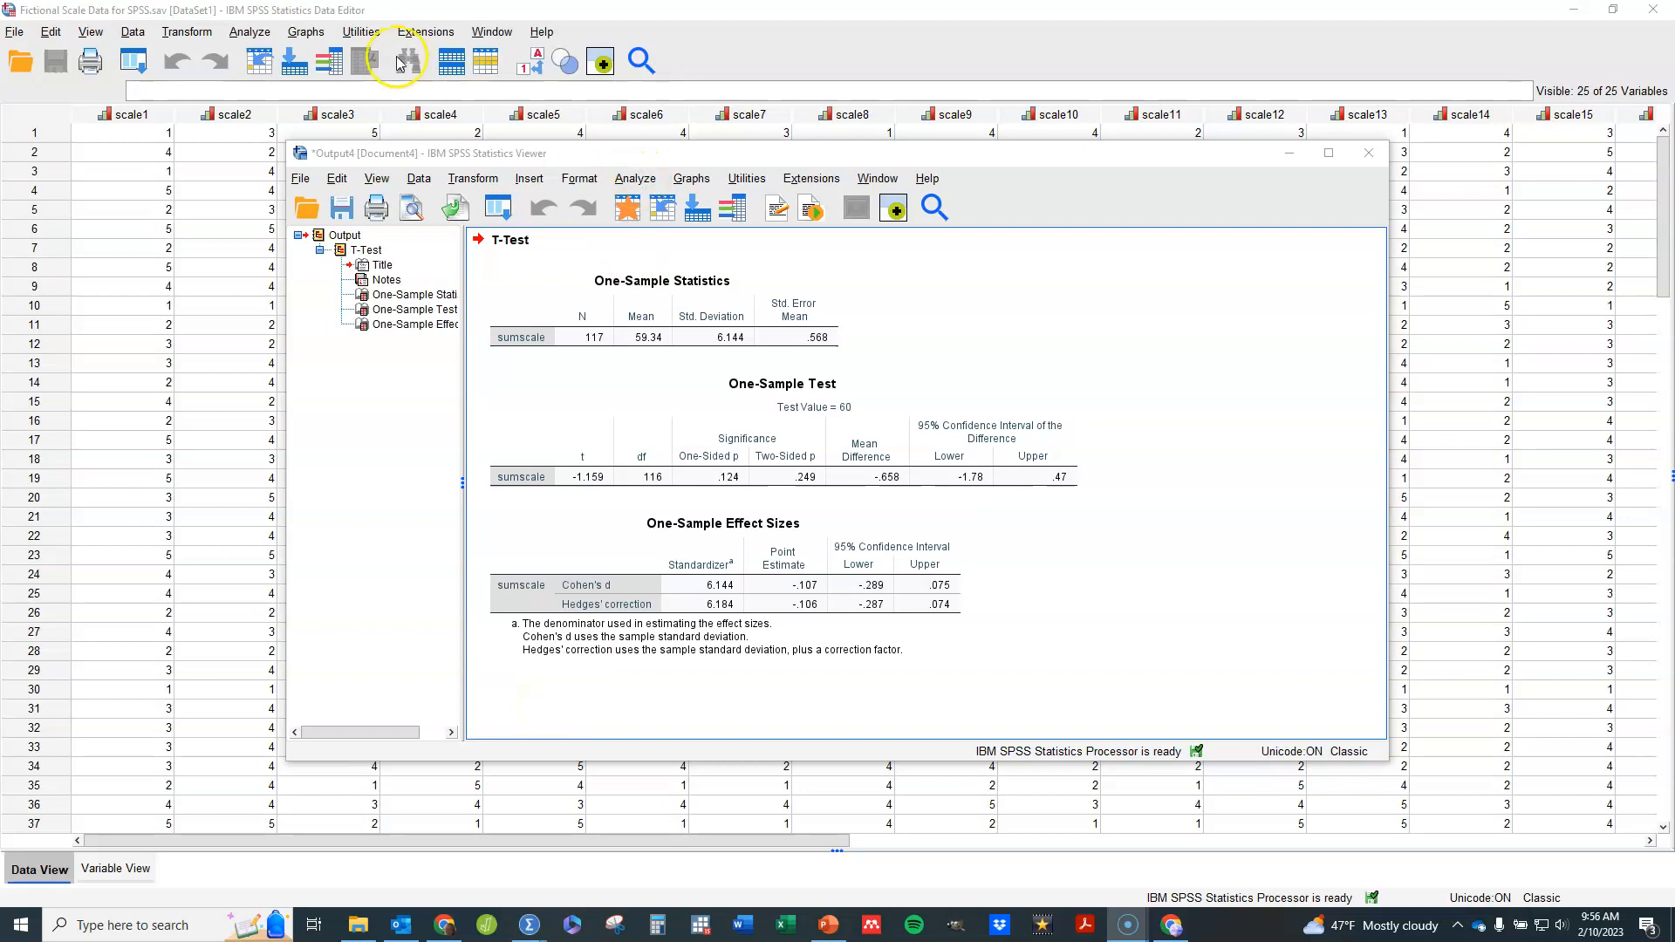
- Start an Independent-Samples T Test and add sumscale as the test variable
click(632, 180)
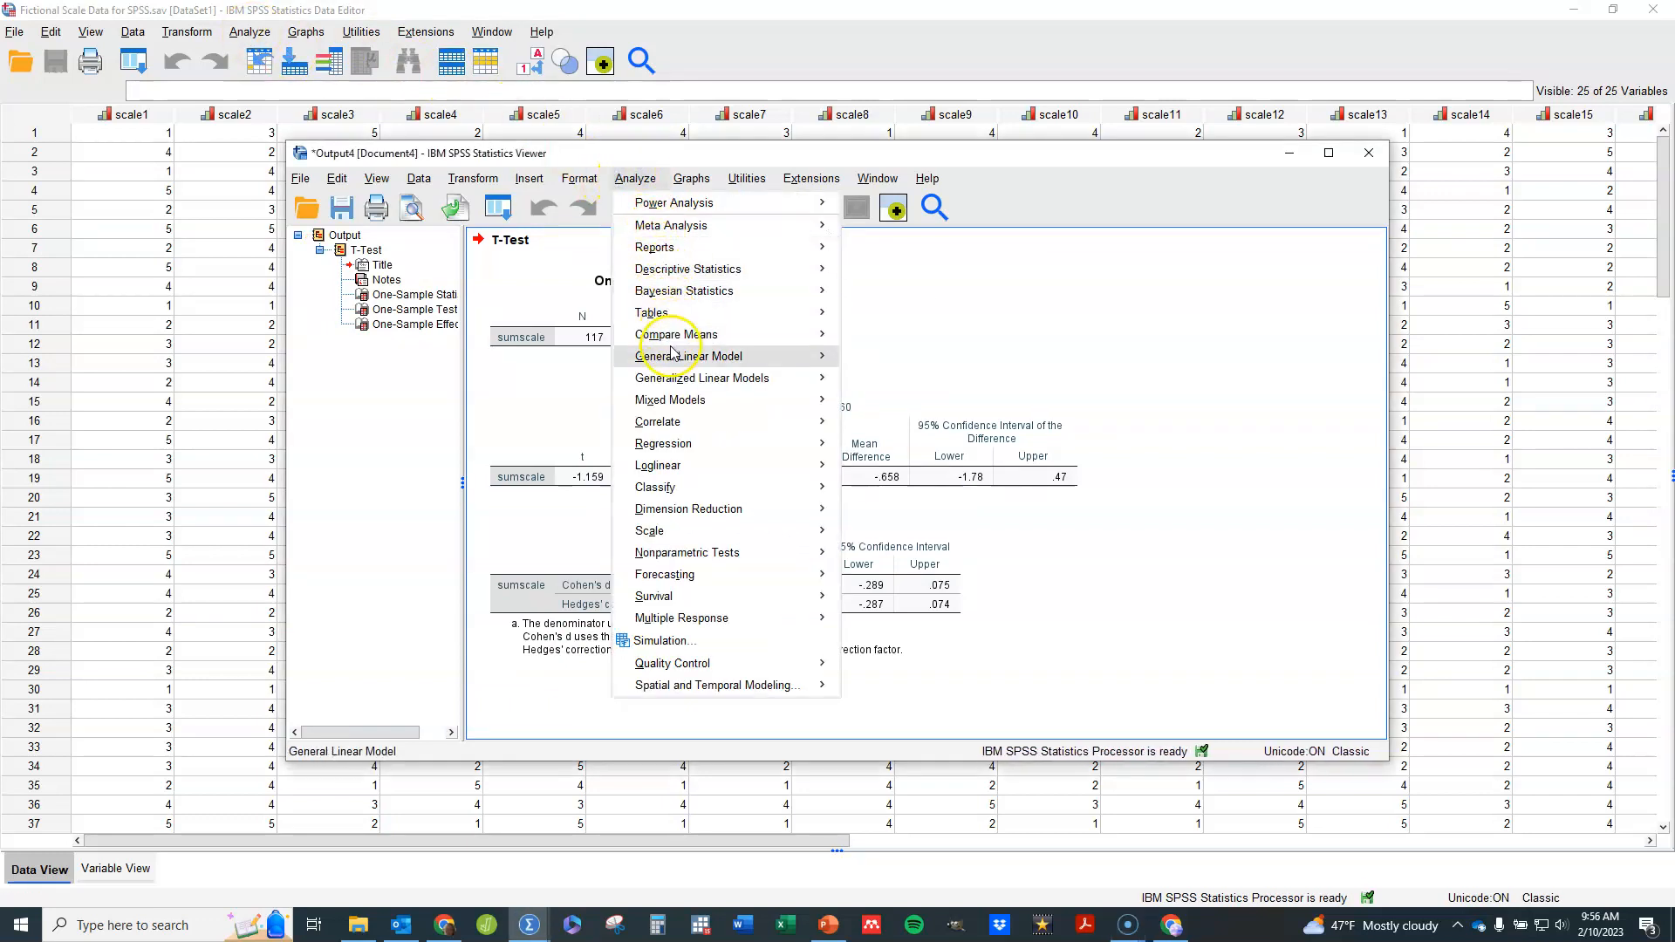
mouse_move(723, 334)
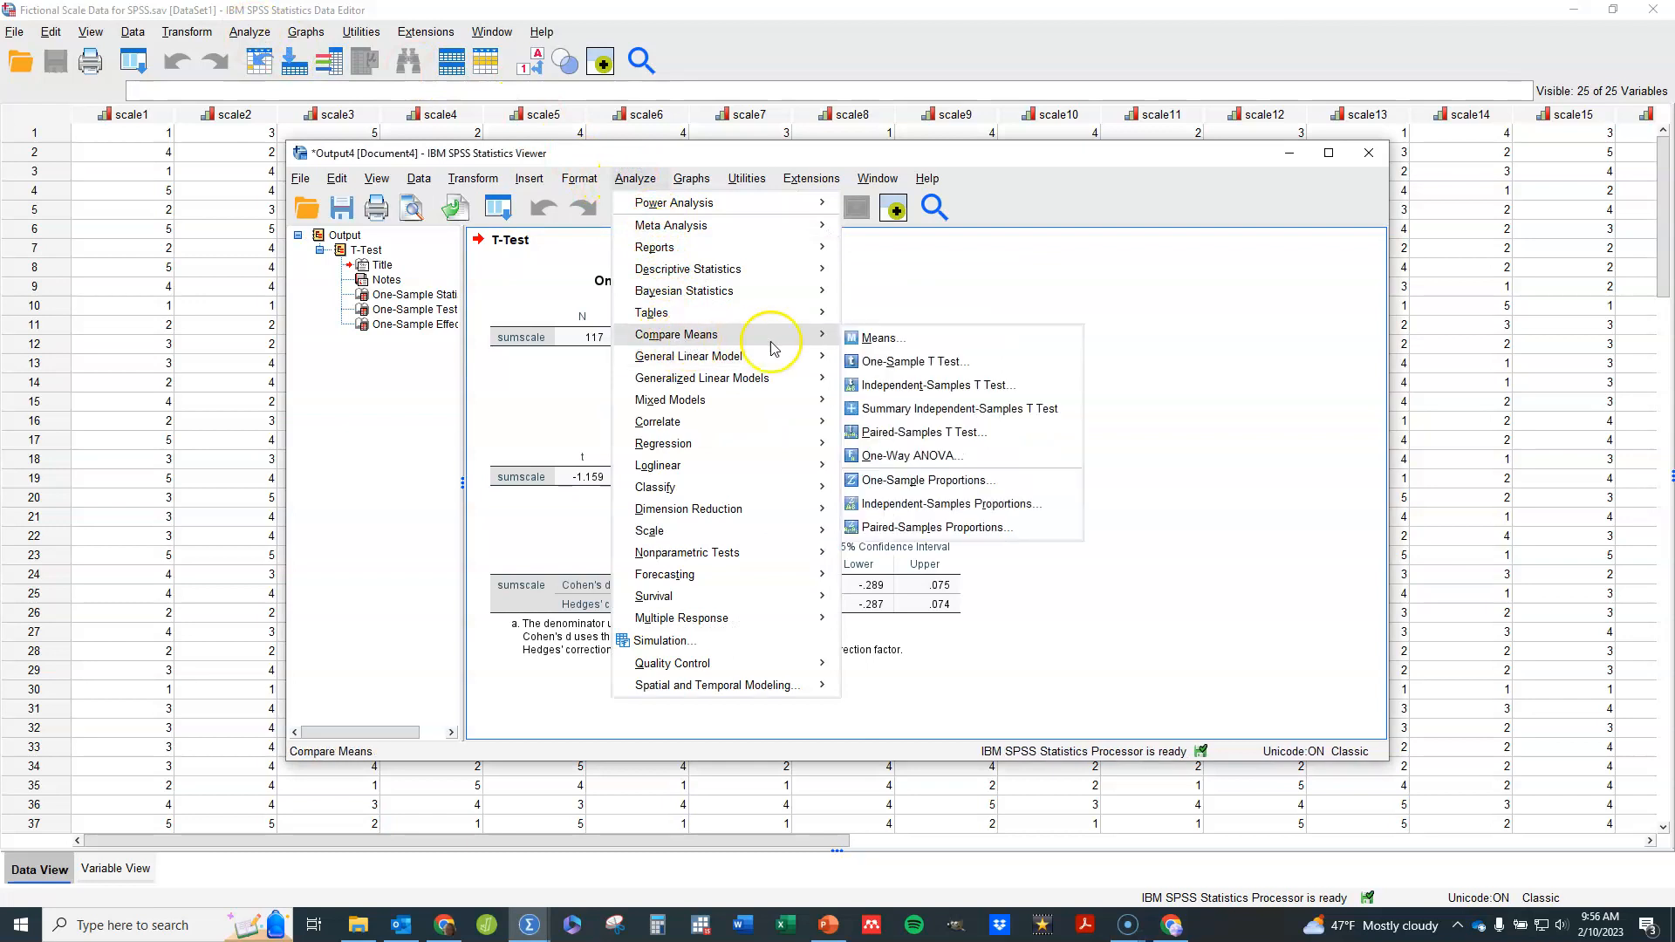
click(881, 386)
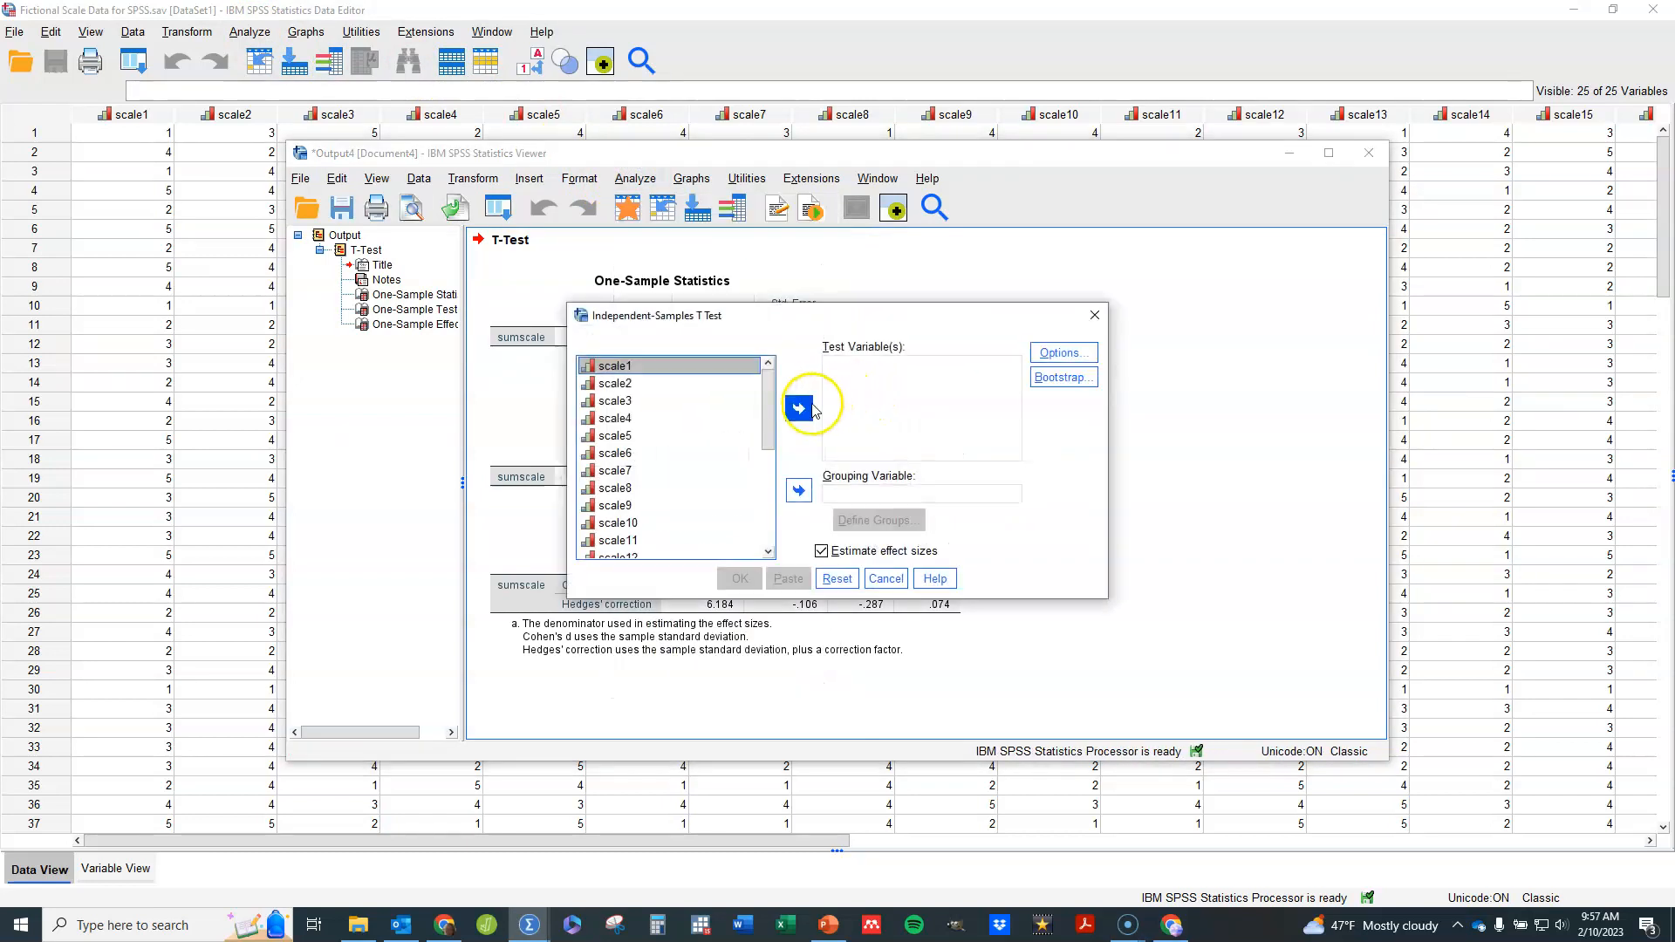
drag(768, 405, 768, 545)
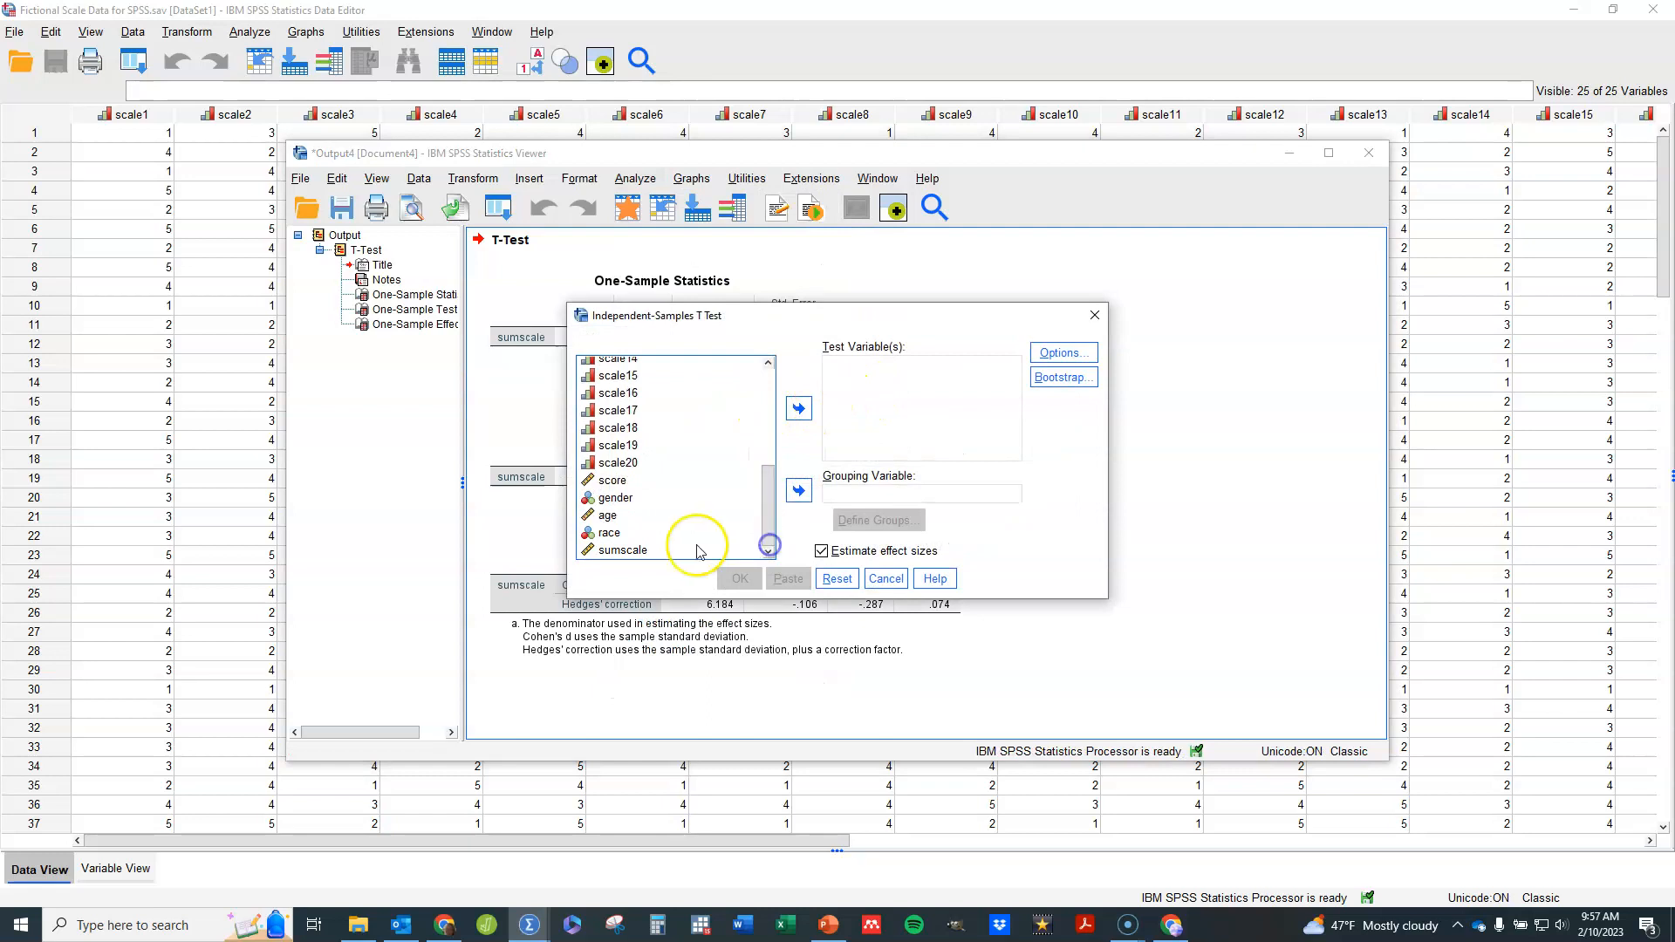
click(644, 551)
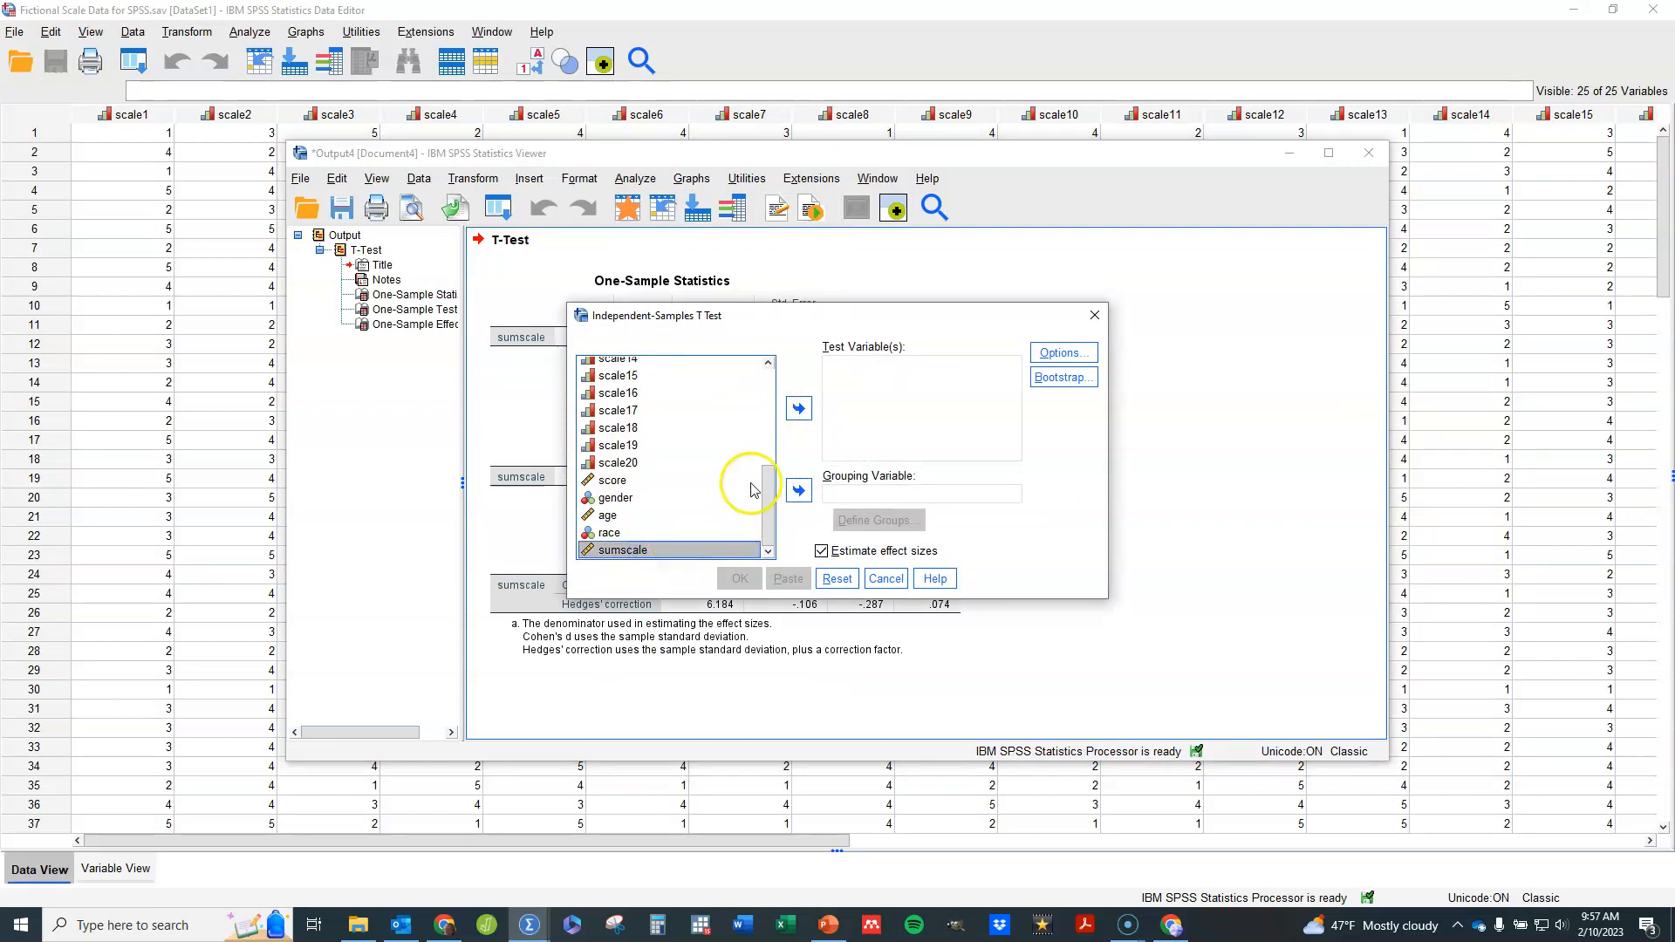
click(798, 408)
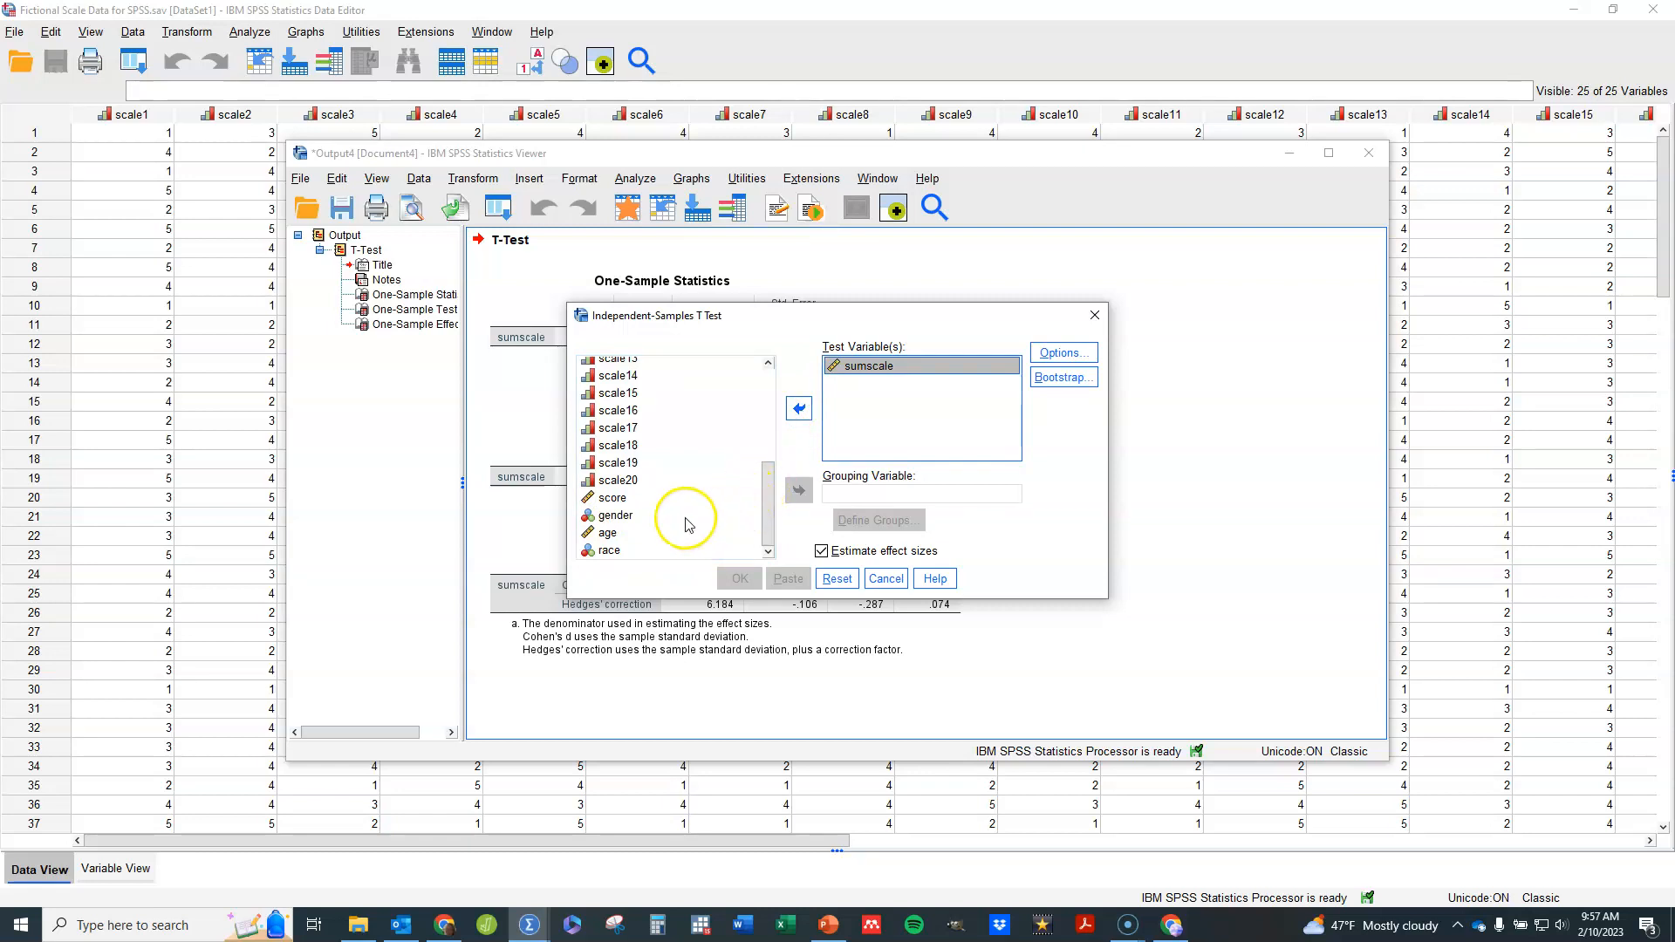
- Assign gender as the grouping variable and specify 1 for Group 1 and 2 for Group 2
click(614, 515)
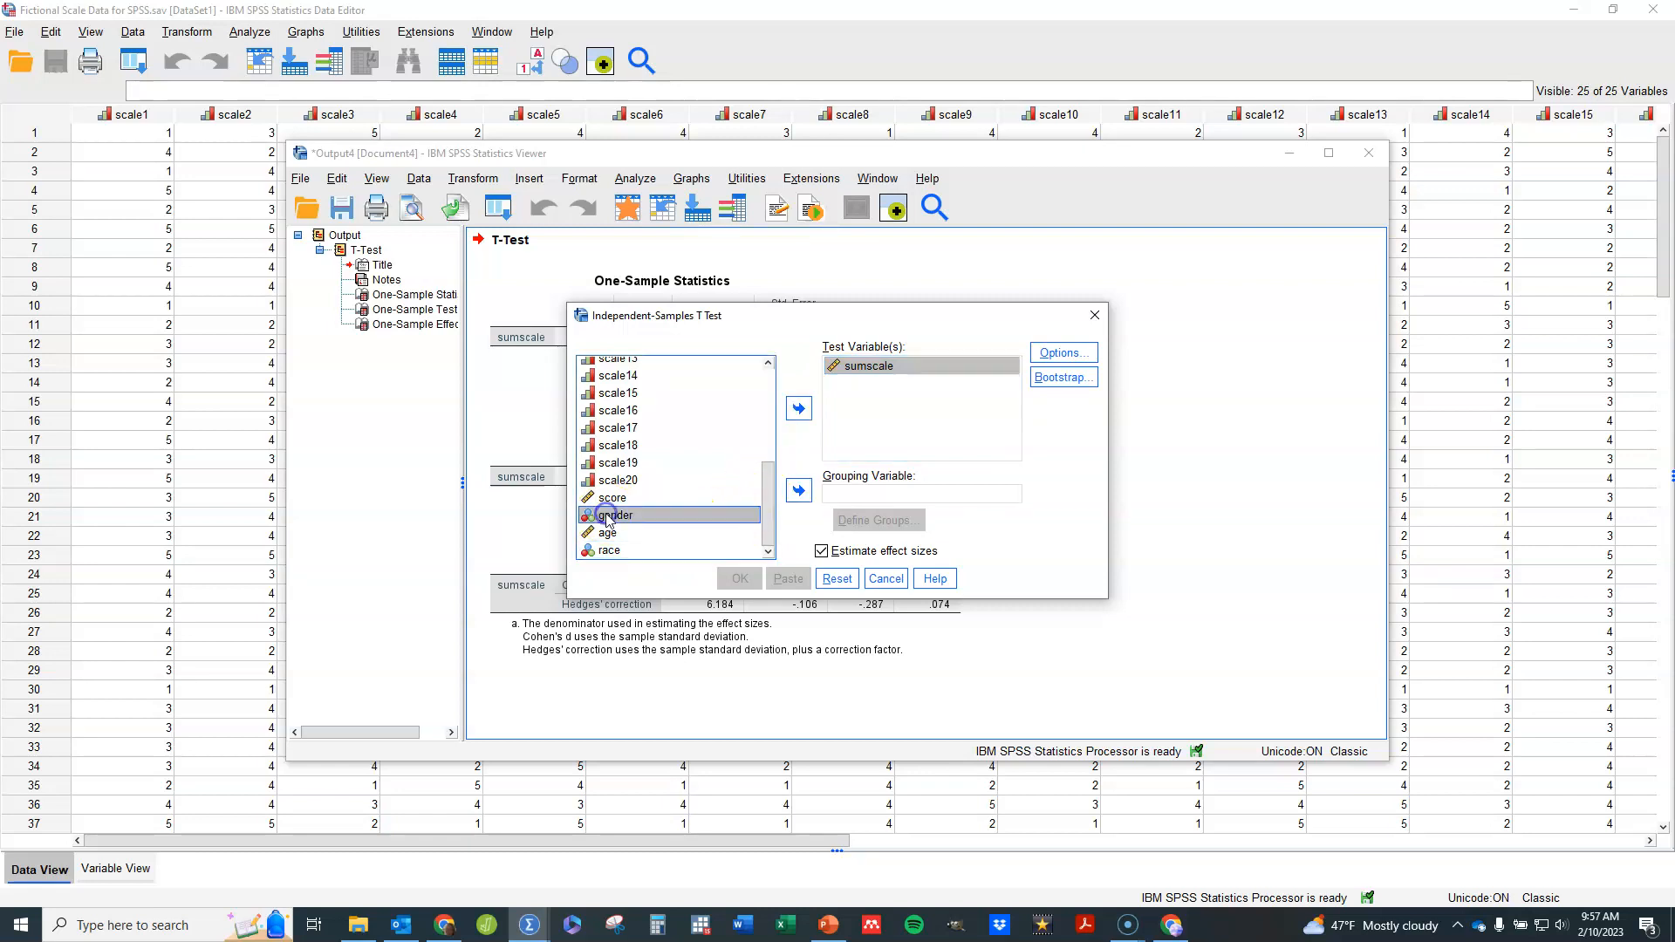
click(802, 491)
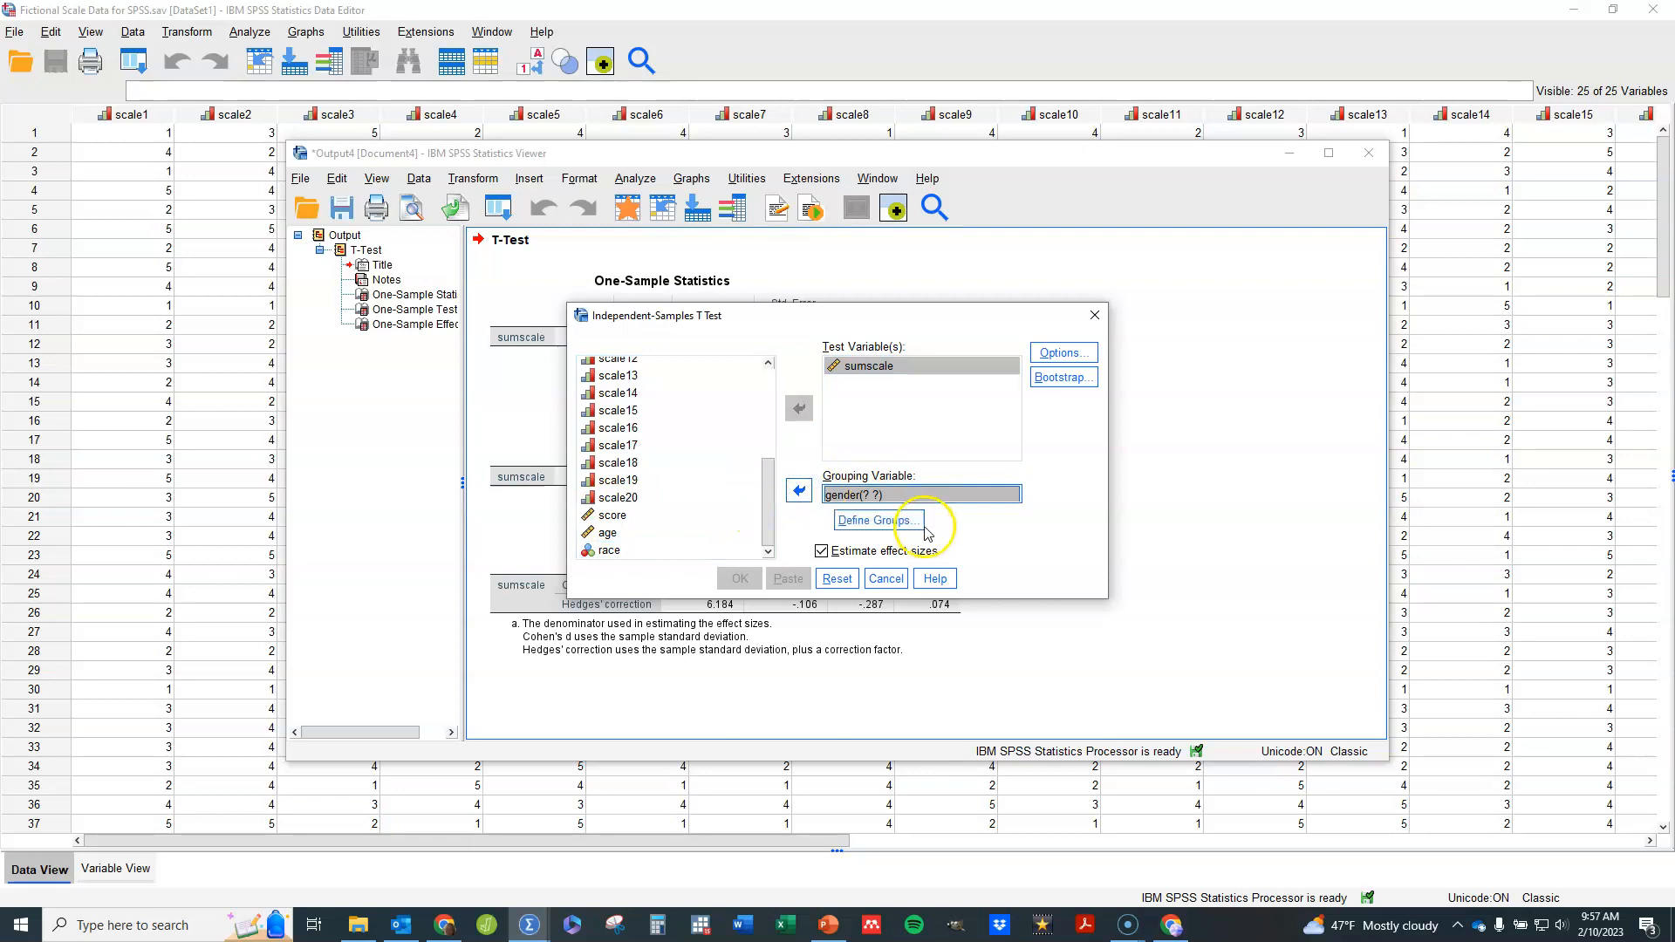
click(891, 521)
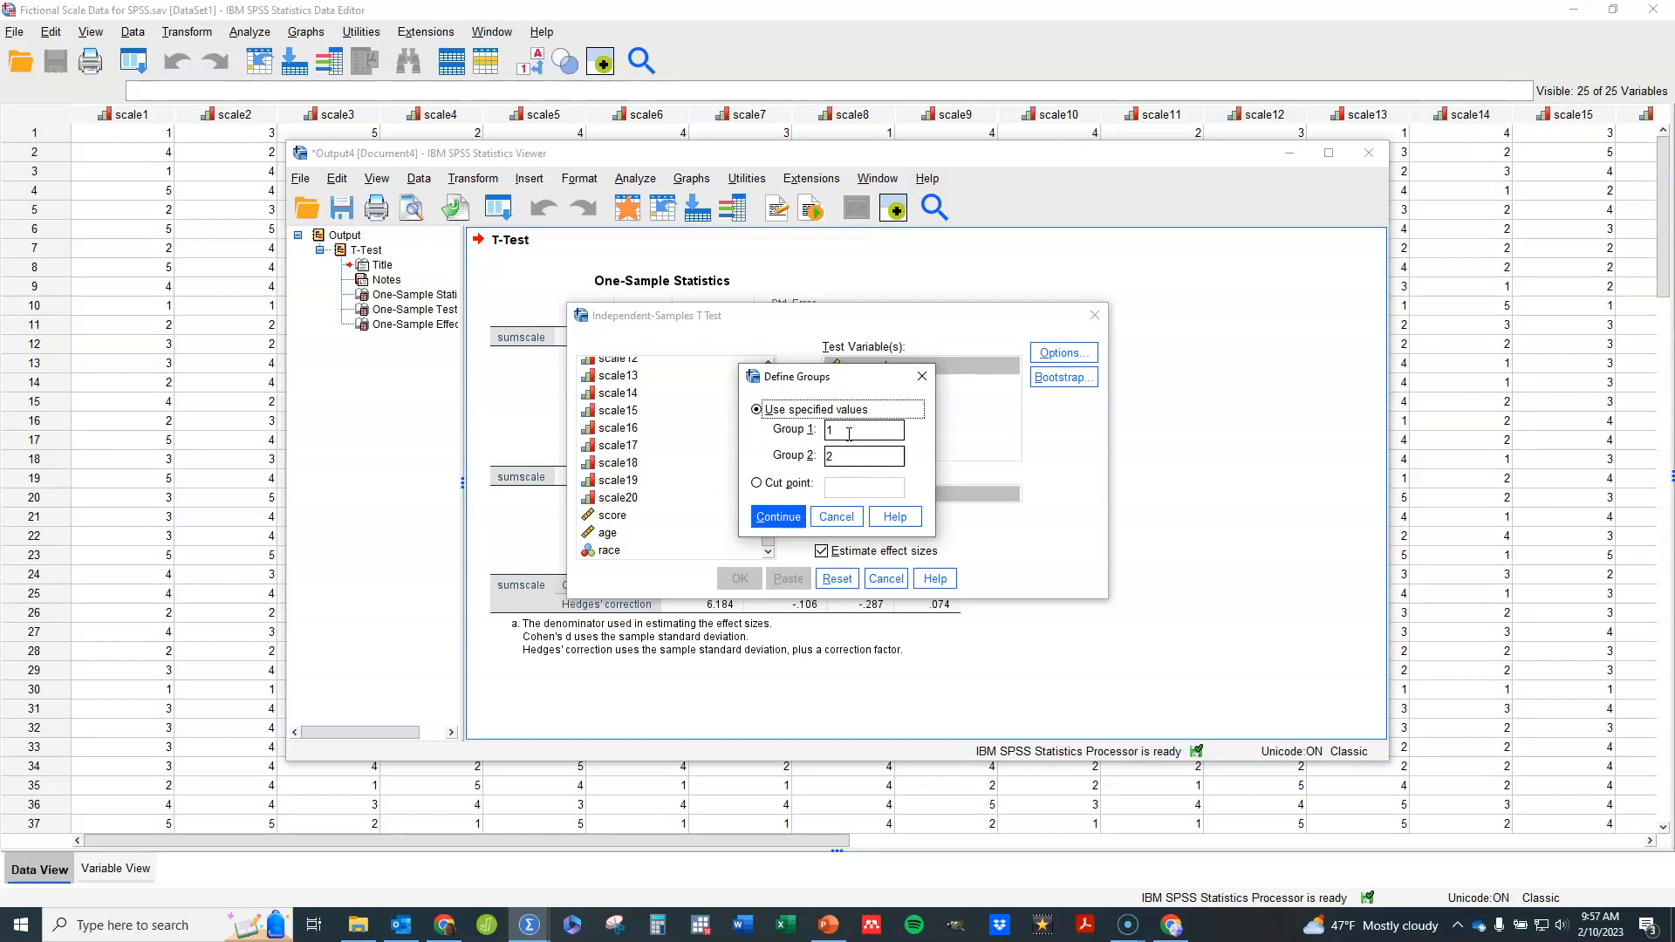
click(843, 456)
click(846, 430)
- Try a cut point of 1.5 for the gender groups and return to specified values
click(779, 482)
click(850, 491)
text(1.5)
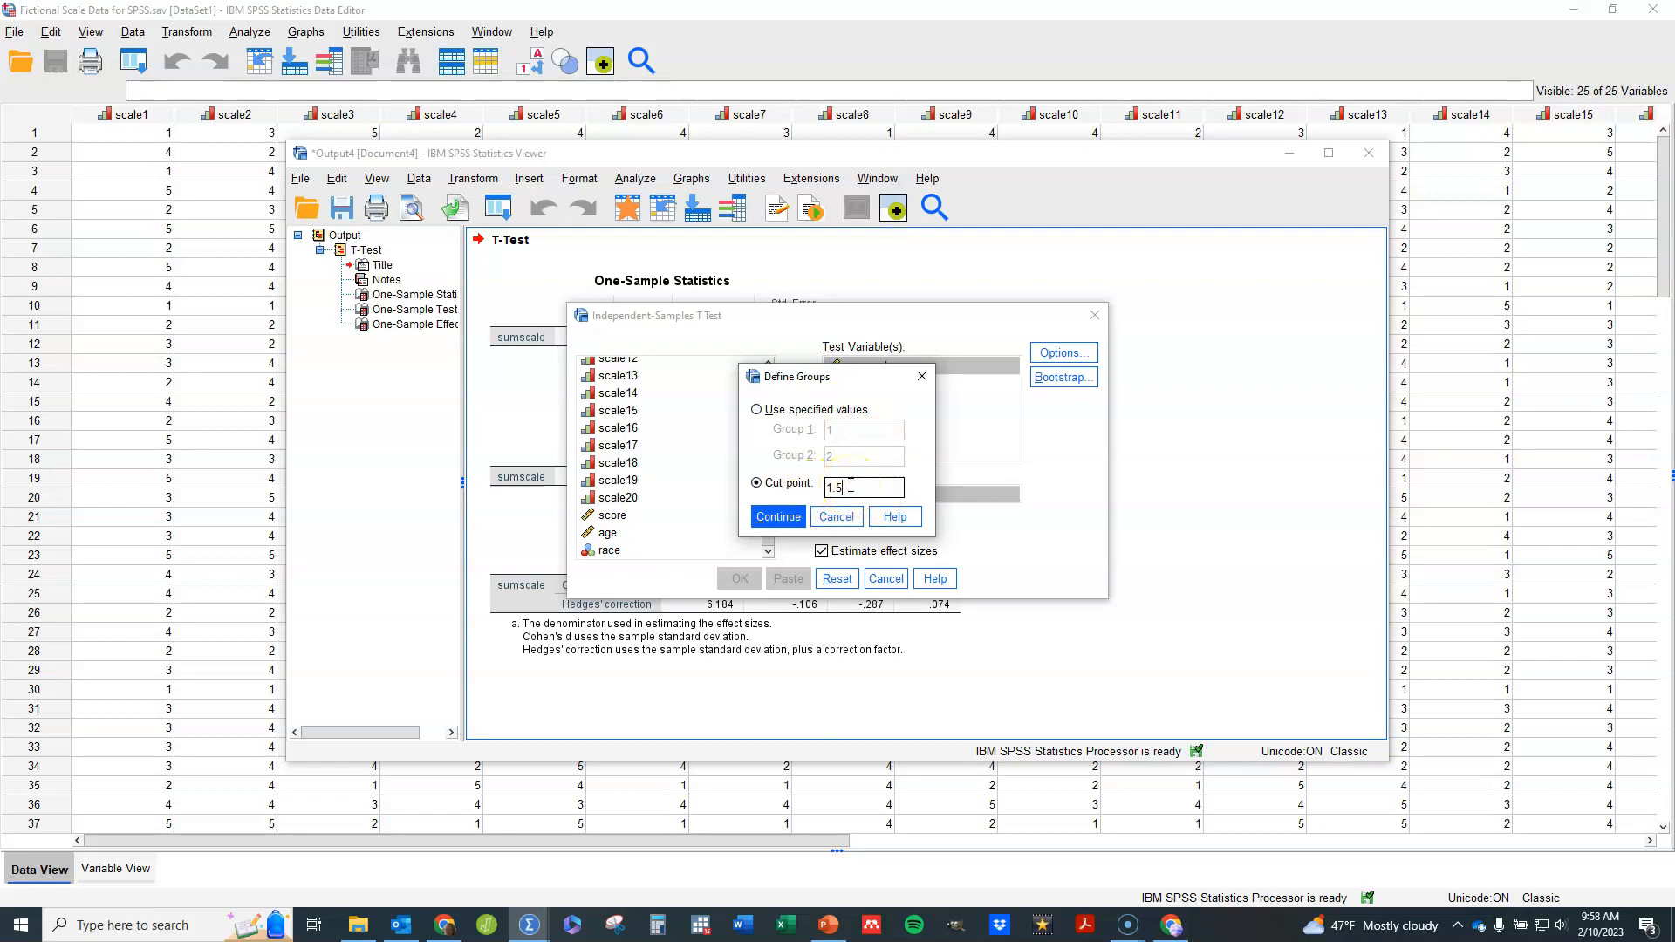
click(757, 410)
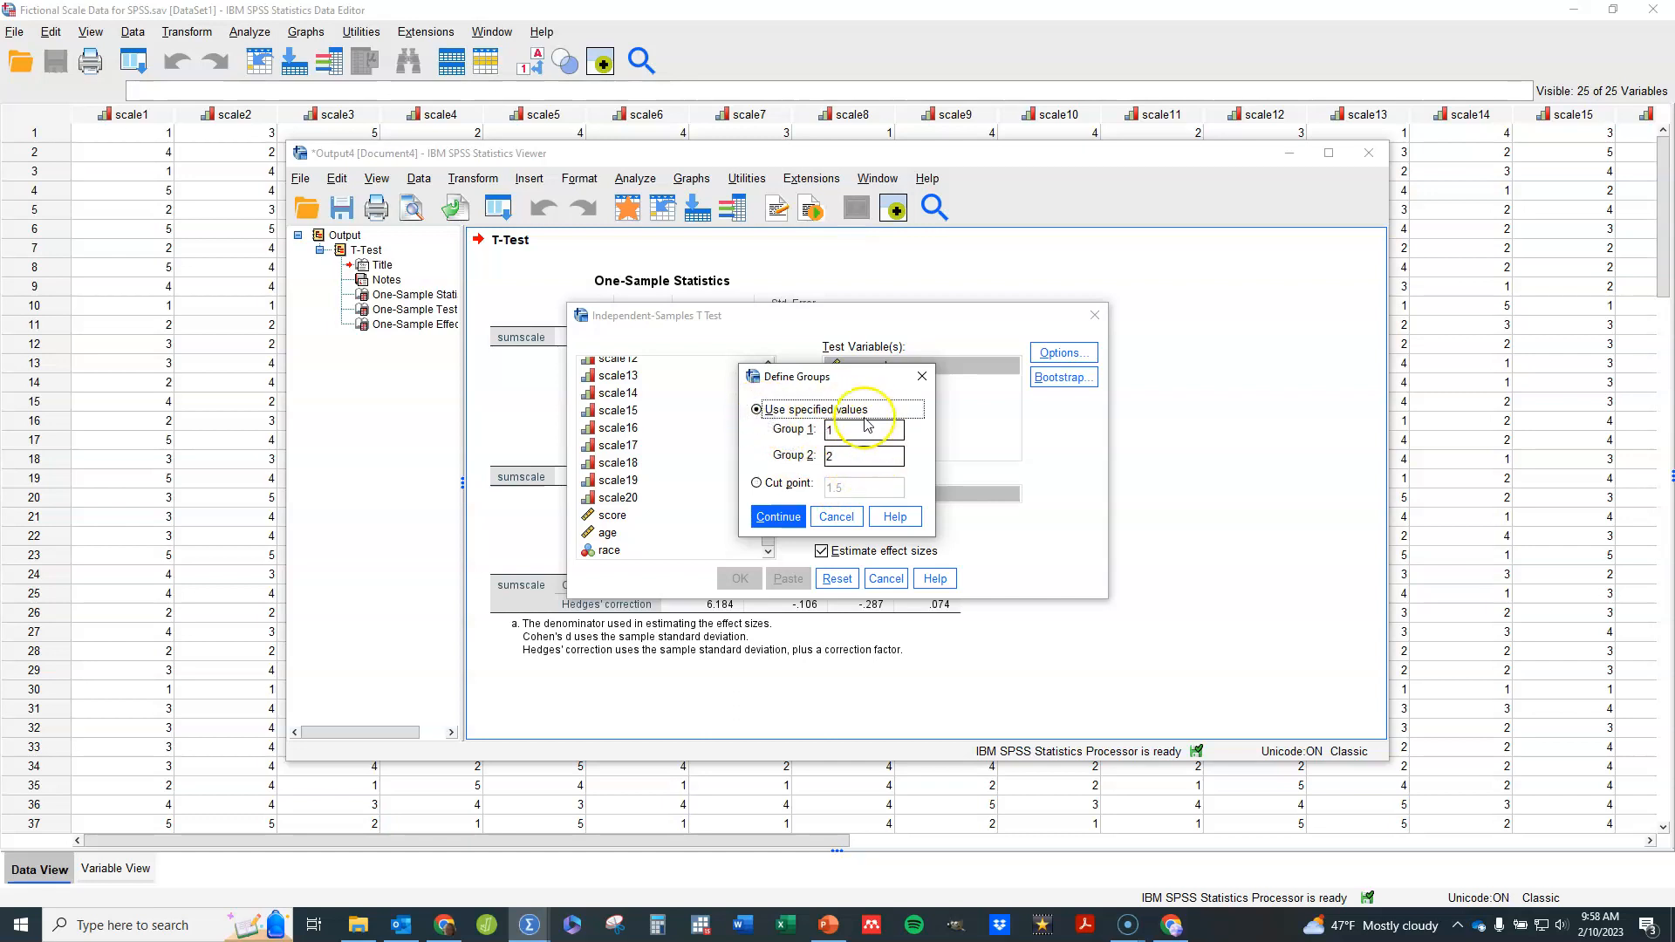
- Accept the group definition, keep the default options, and run the independent-samples t test
click(776, 517)
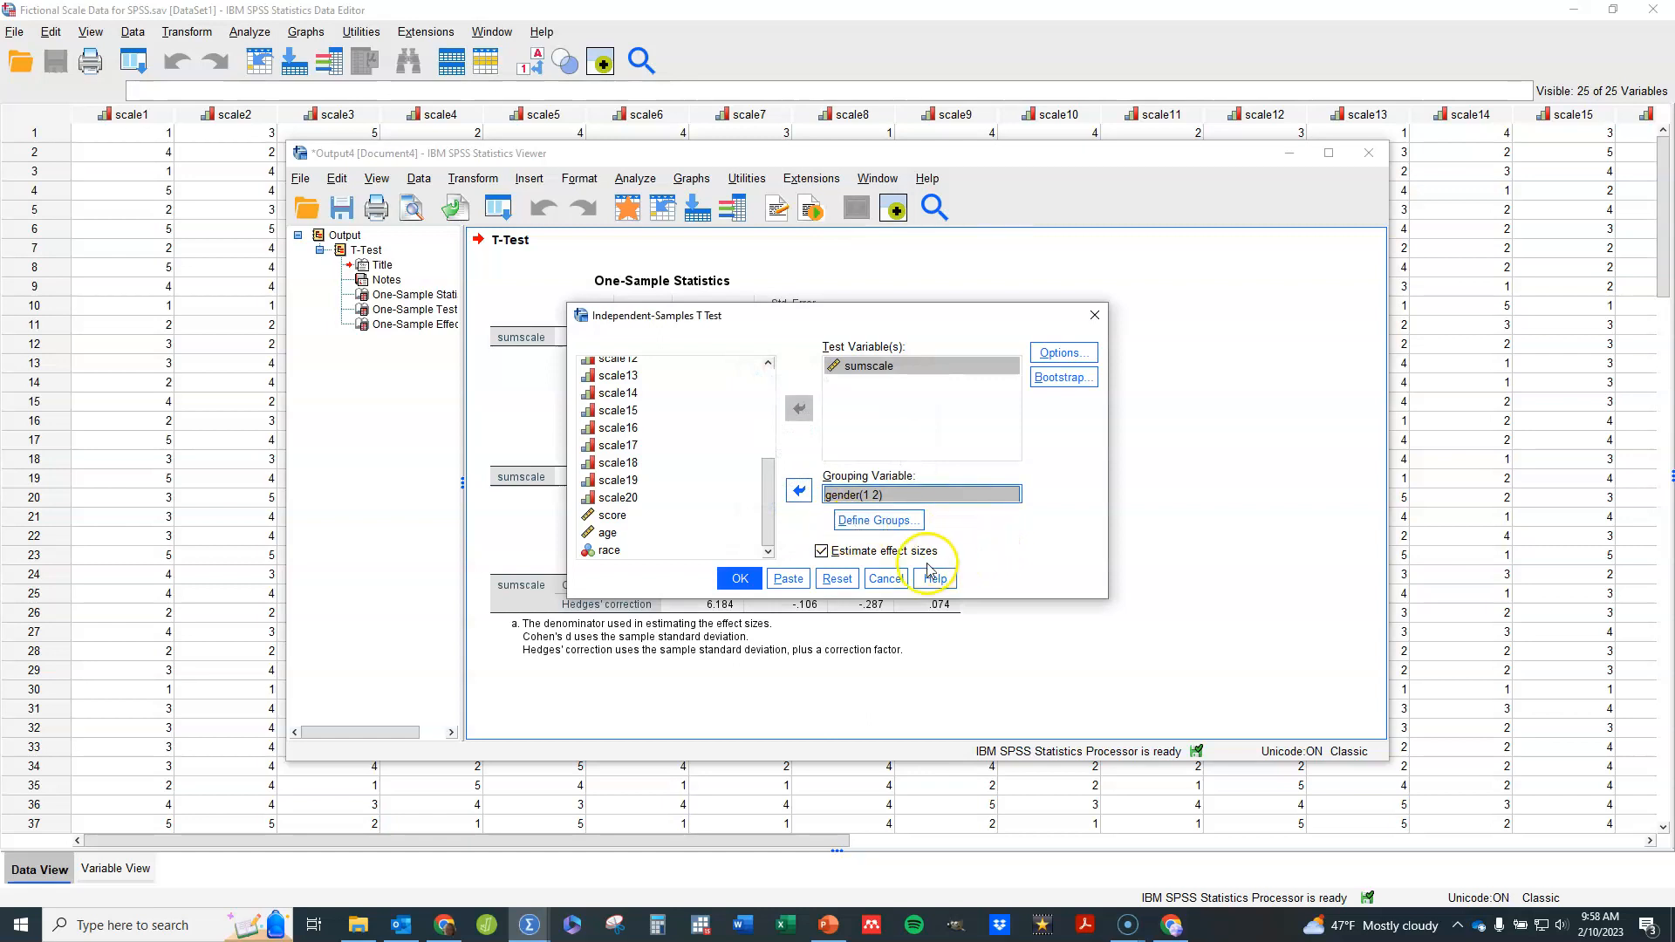
click(1061, 353)
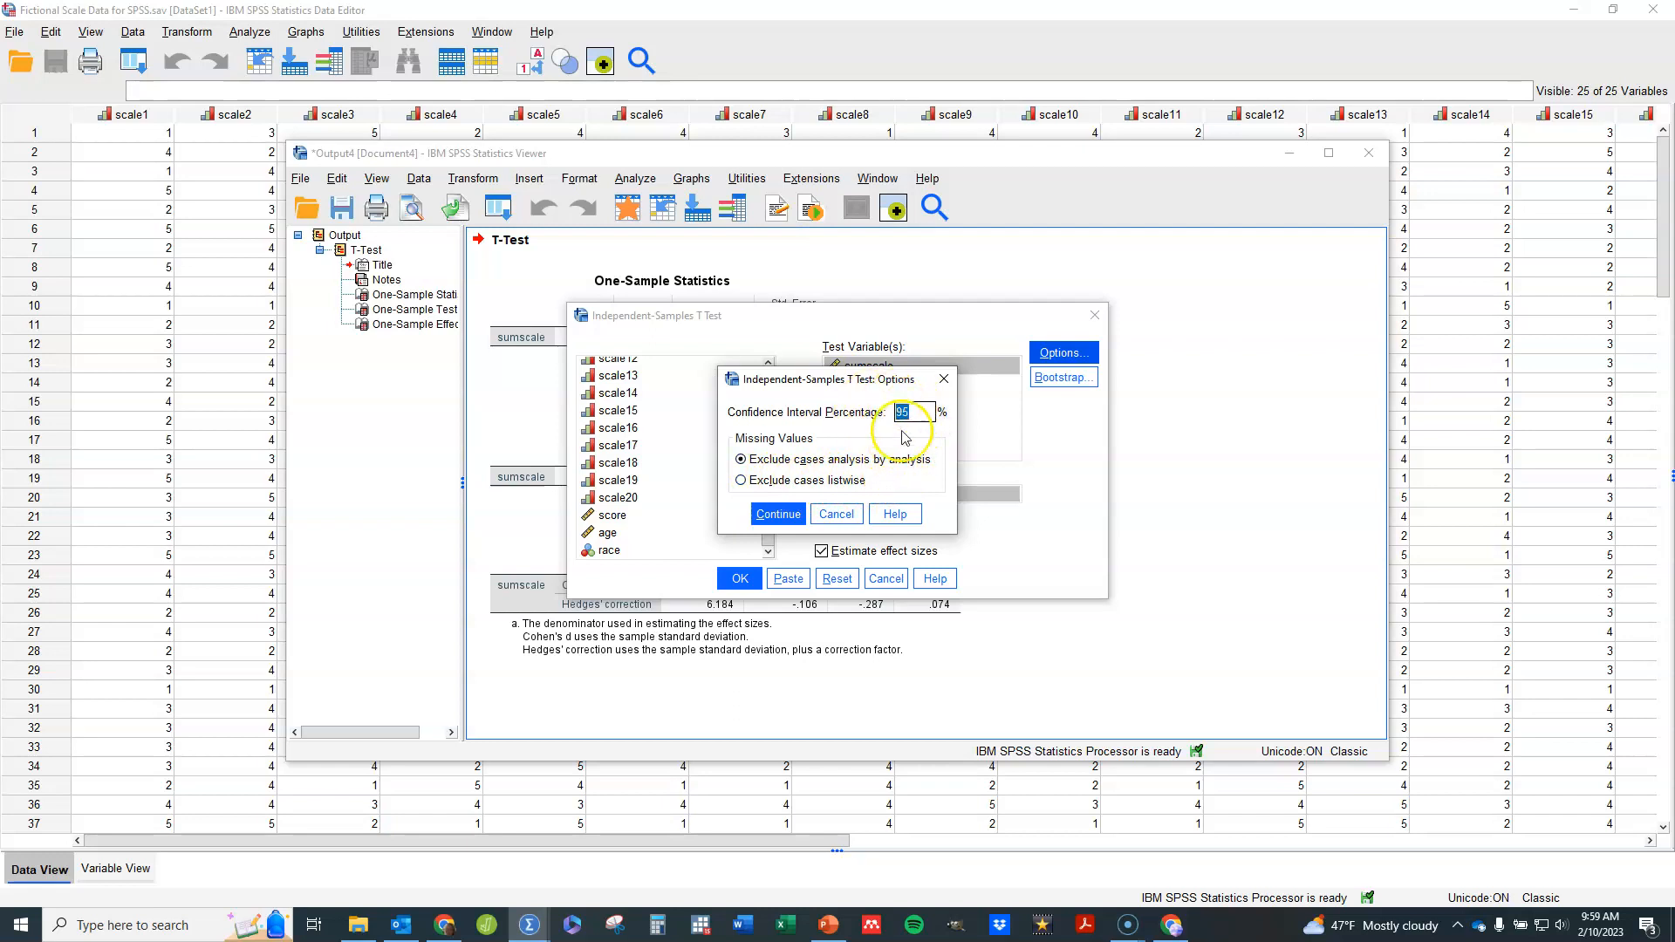
click(779, 515)
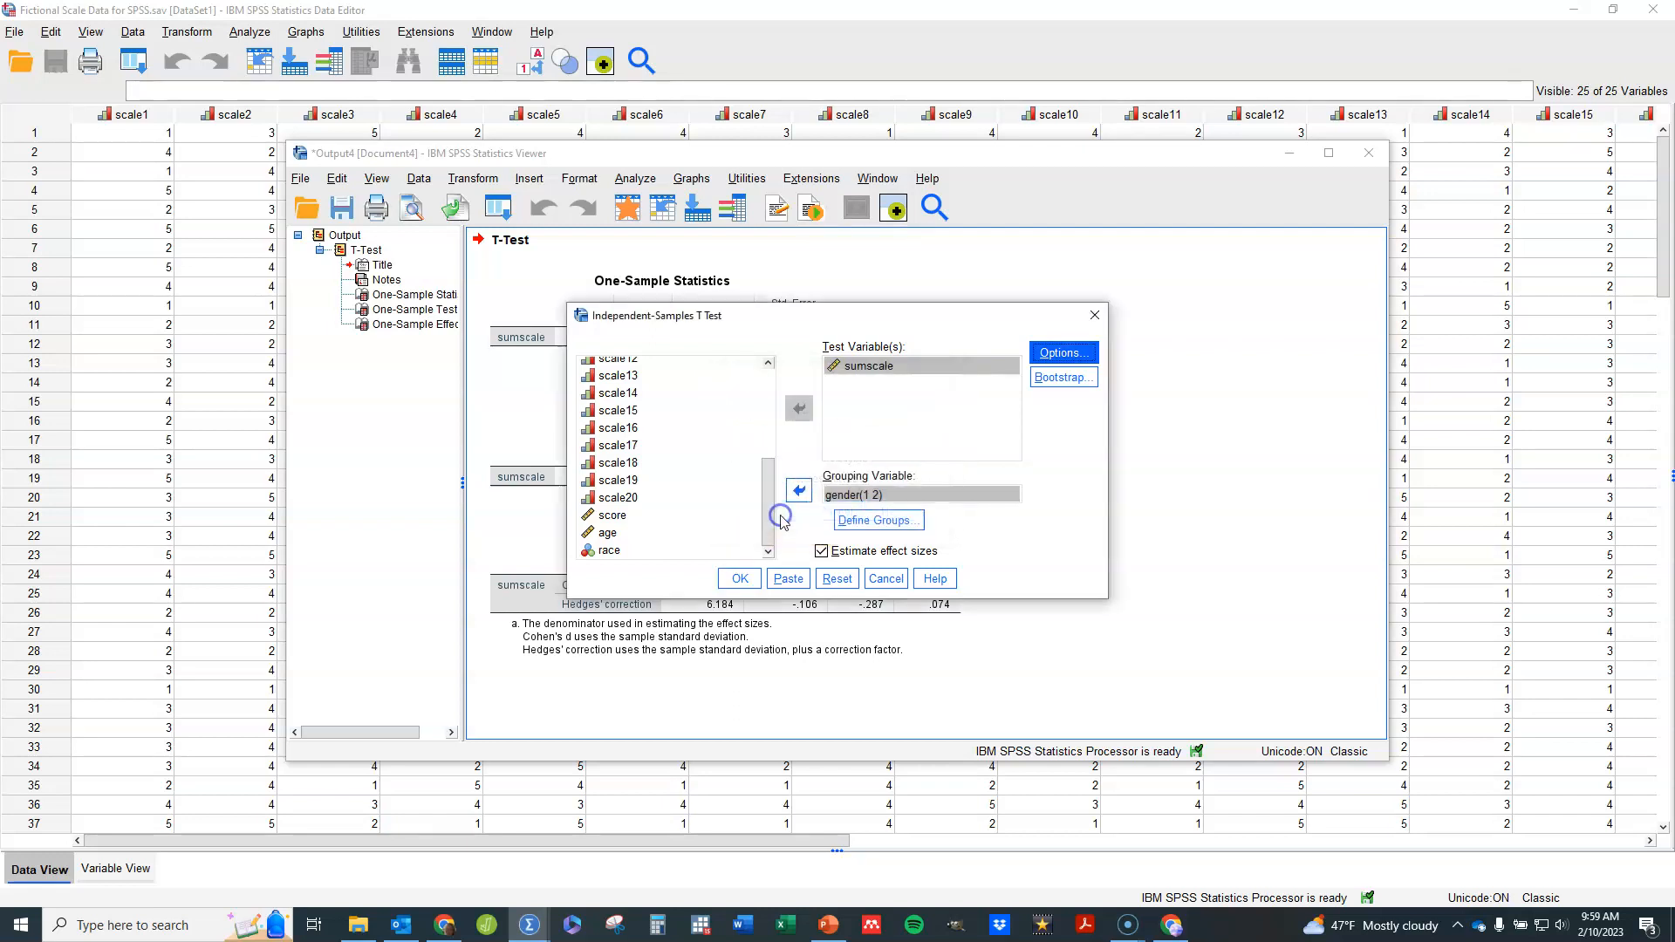
click(739, 578)
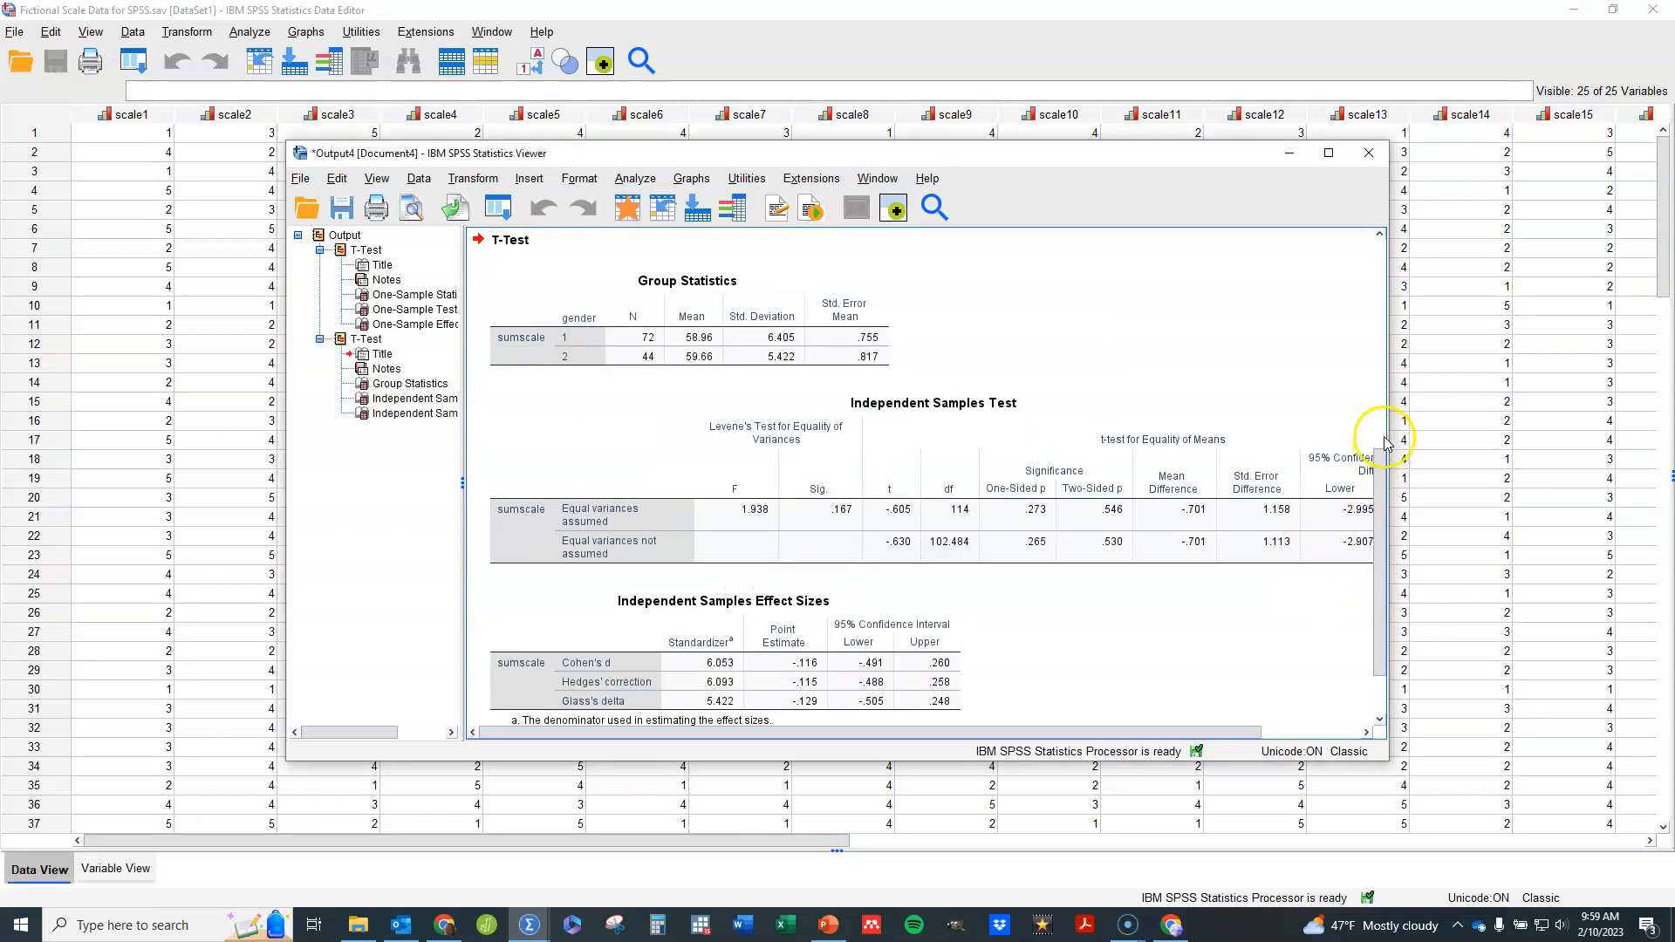
- Widen the output window to fit the Independent Samples Test table and examine it together with the effect sizes
drag(1389, 438, 1595, 434)
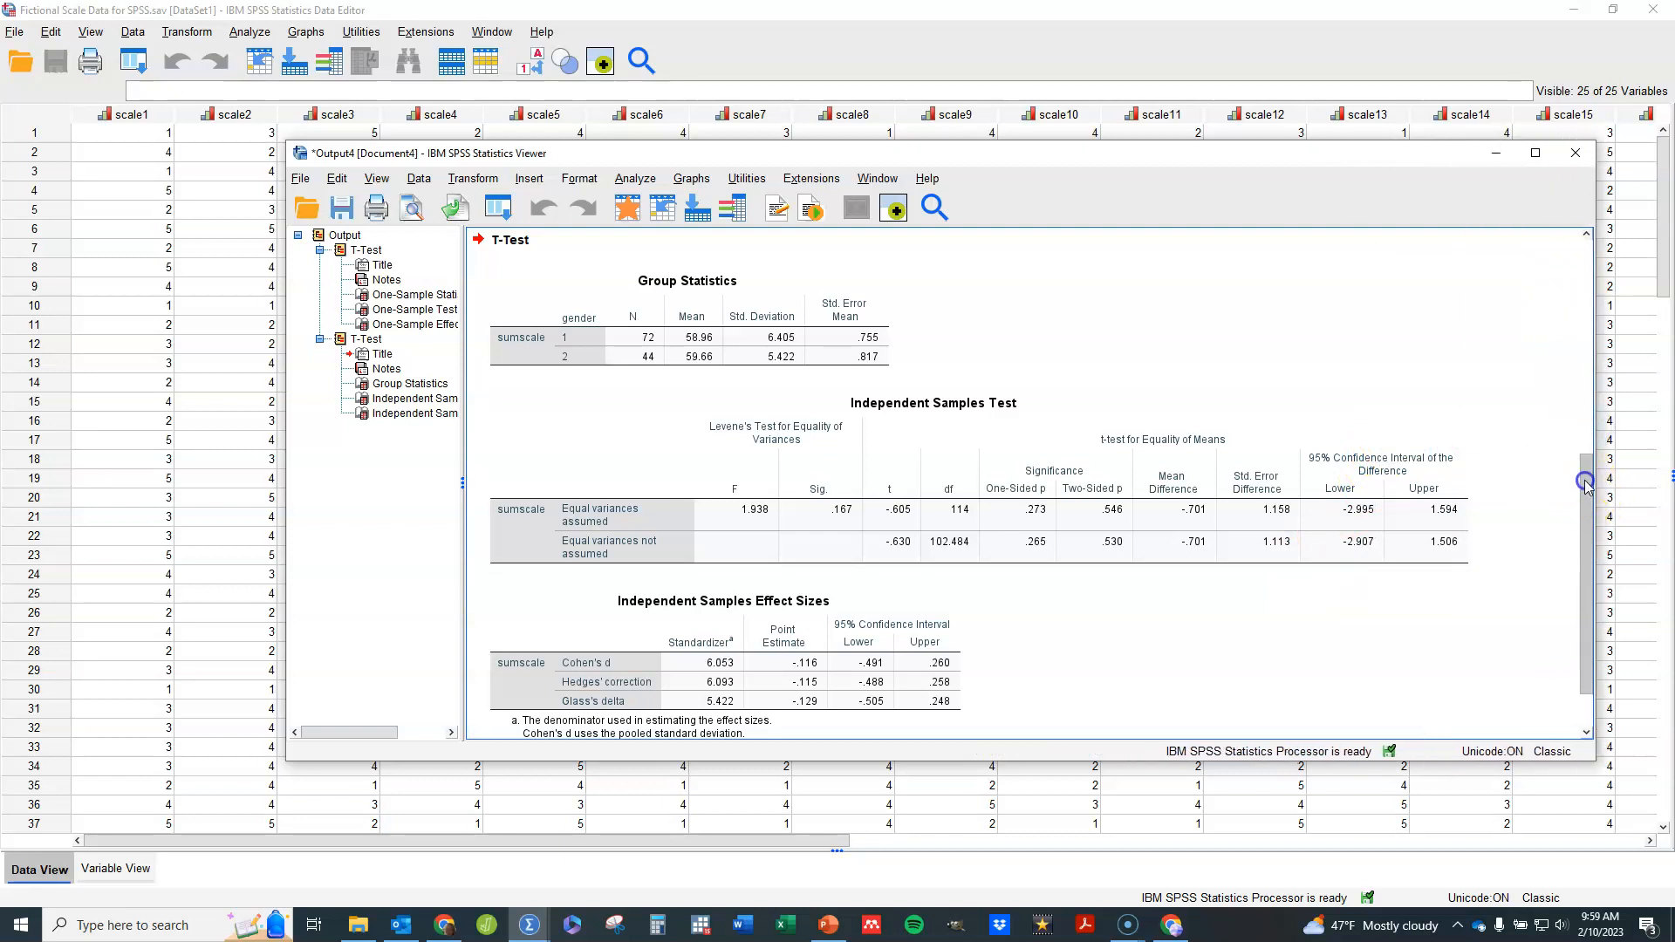
scroll(1586, 501, down, 3)
drag(1584, 493, 1584, 504)
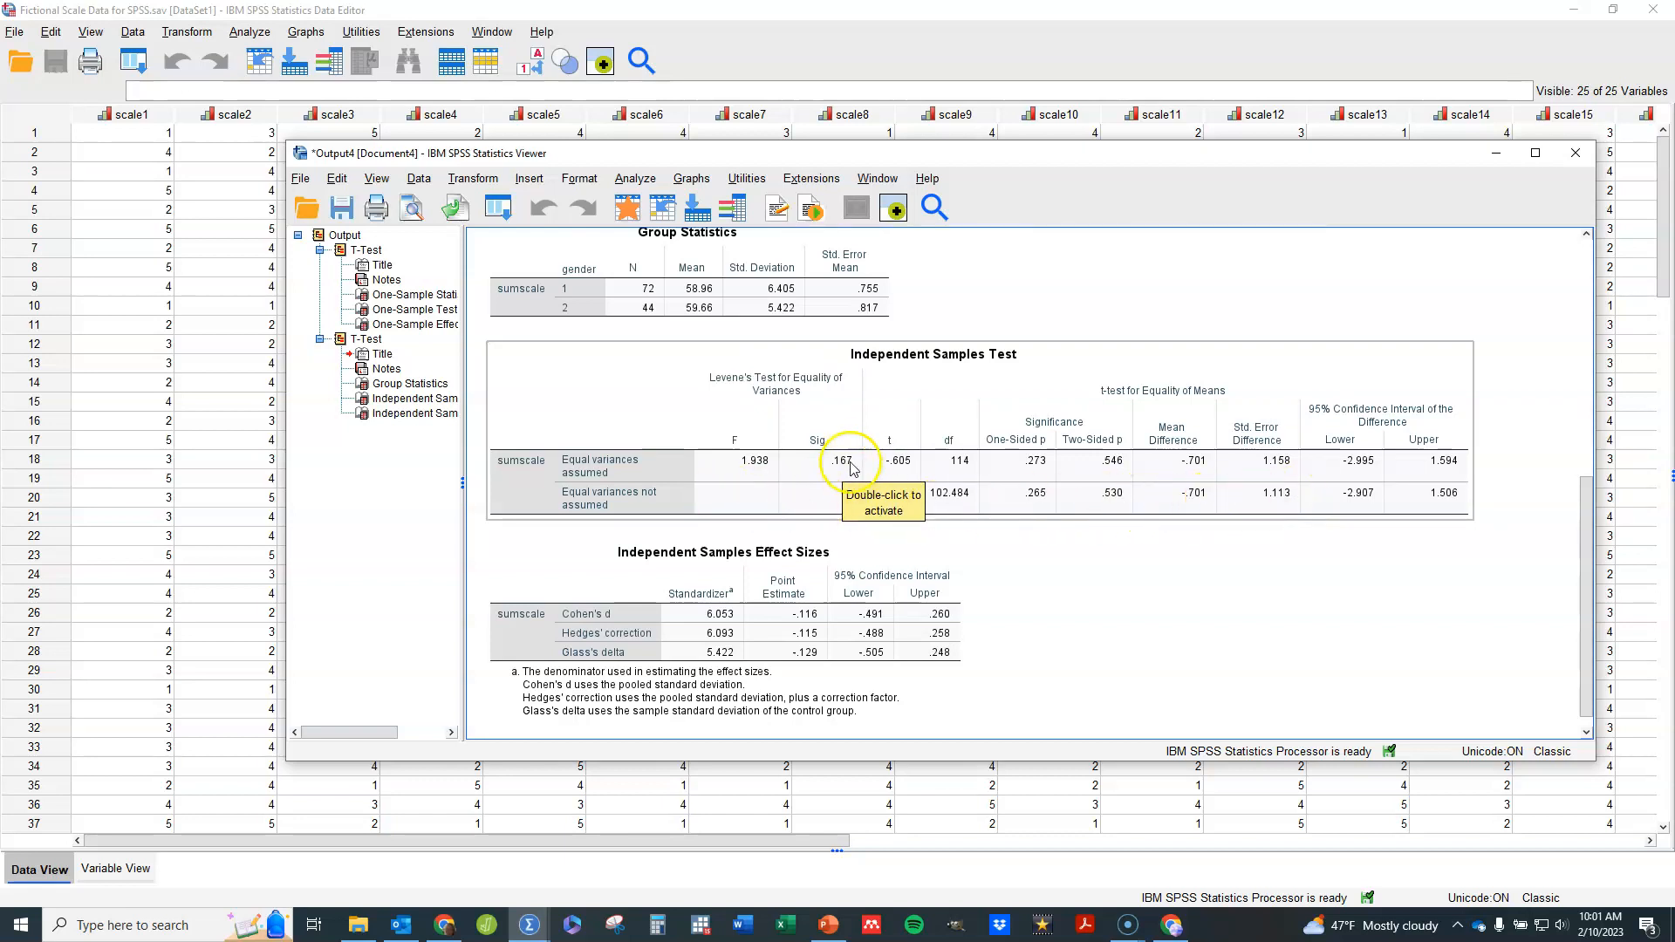
click(1115, 619)
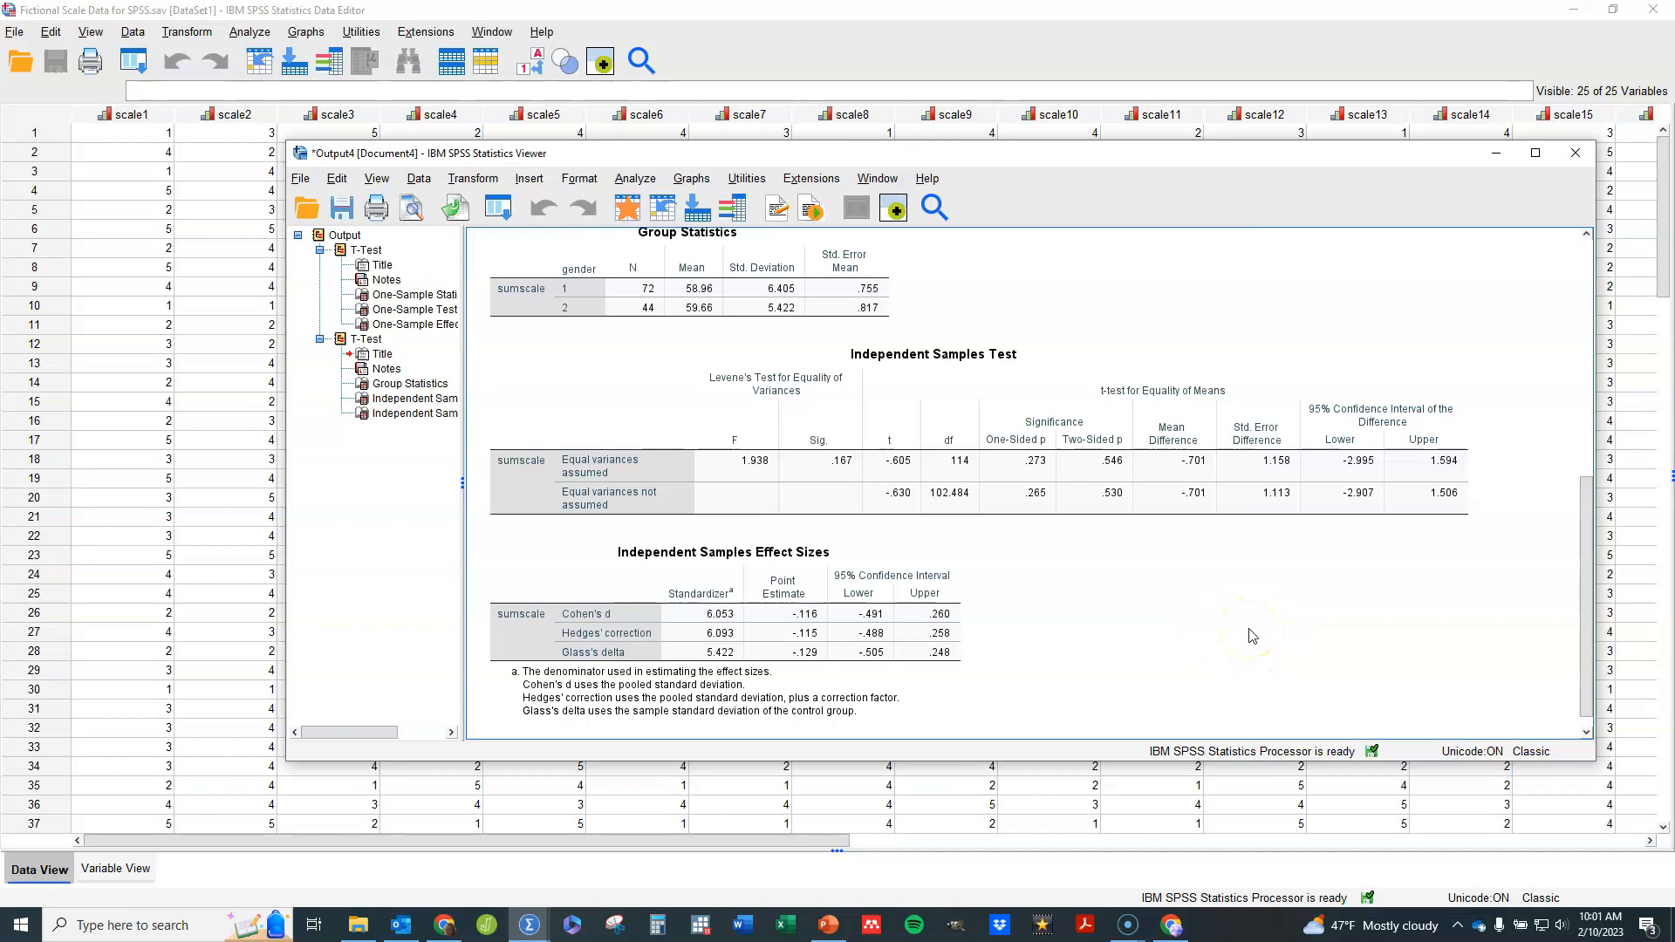
- Start a Summary Independent-Samples T Test and enter 50 cases, mean 4.5 and standard deviation .4 for Sample 1
click(634, 180)
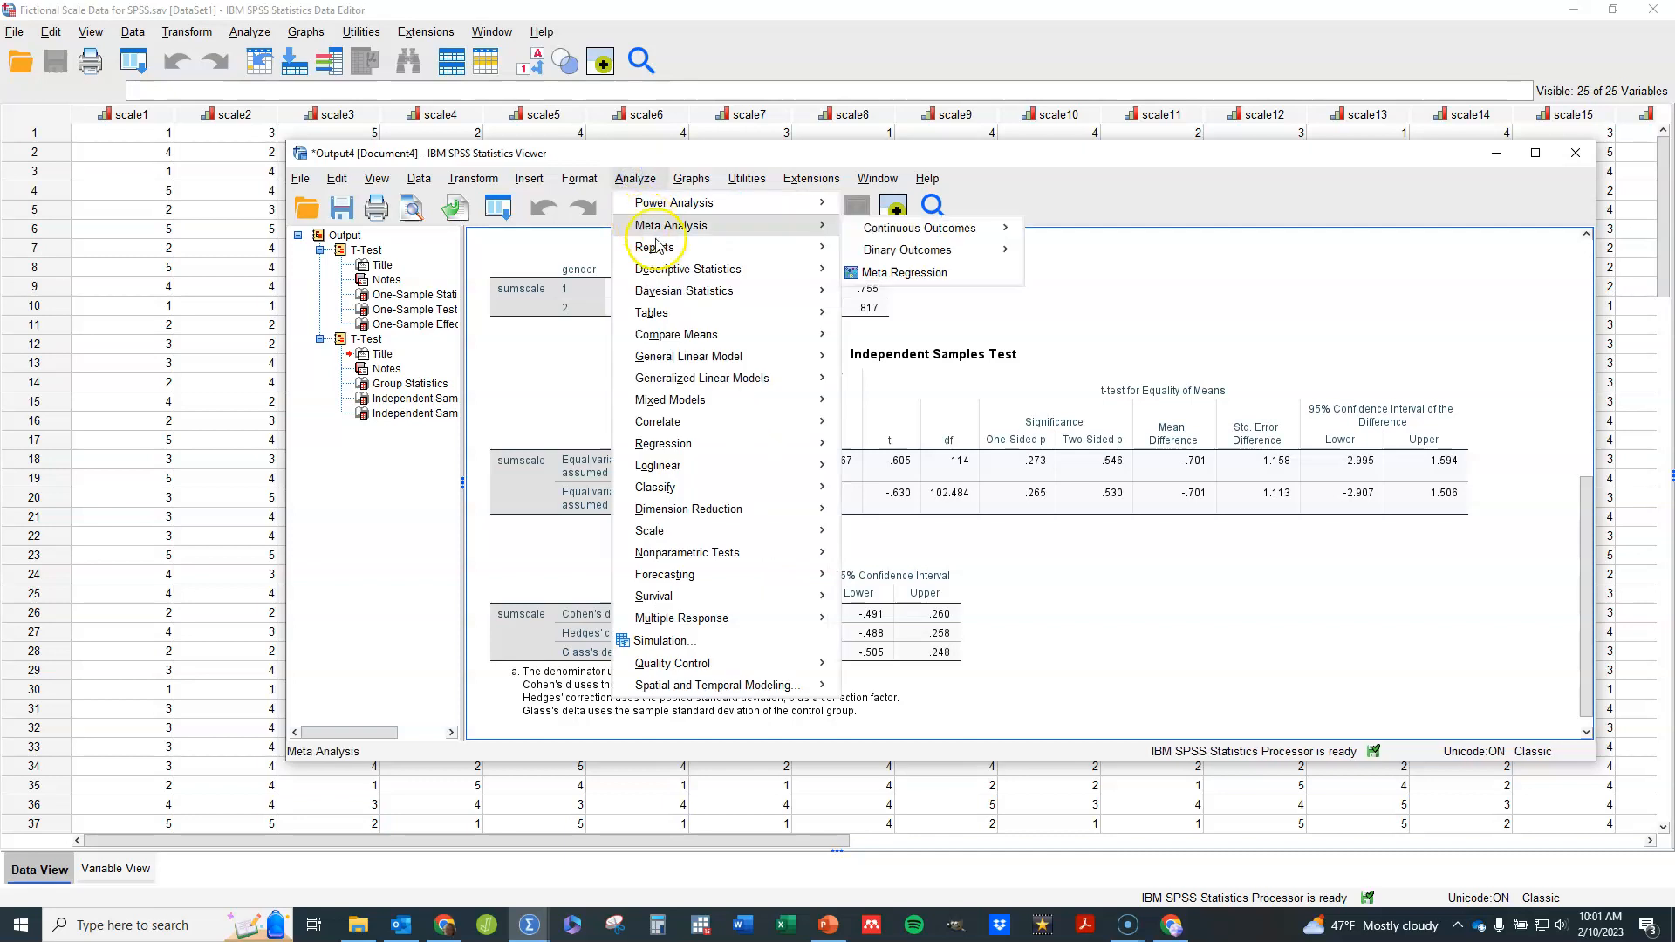
mouse_move(671, 277)
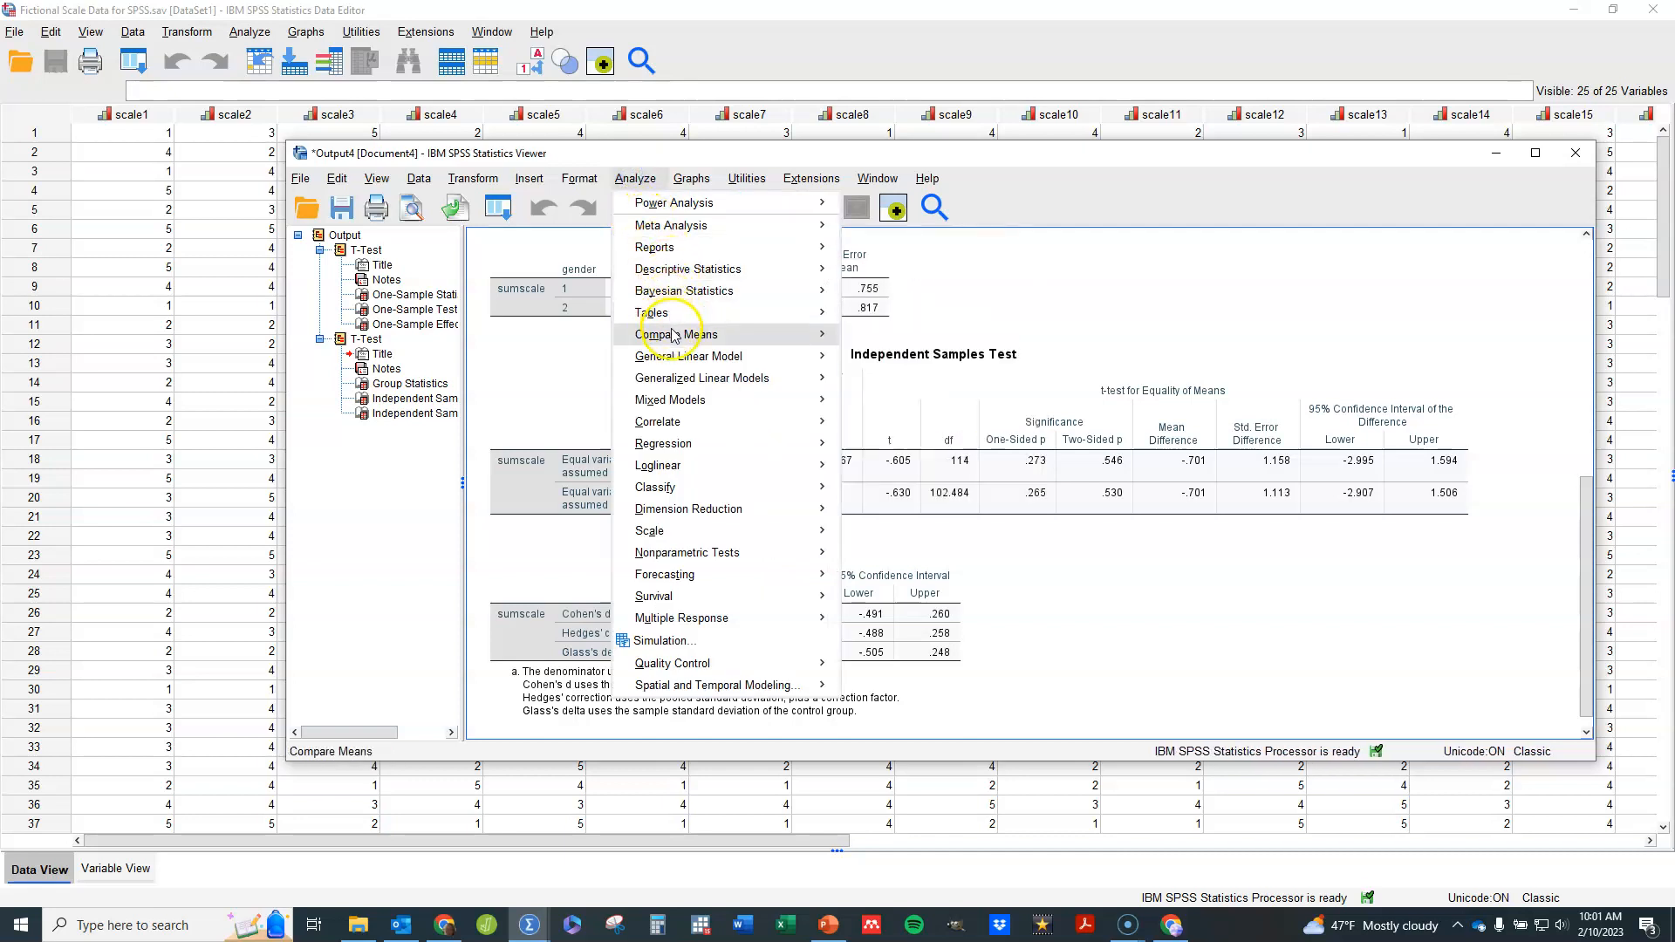
mouse_move(698, 356)
mouse_move(825, 335)
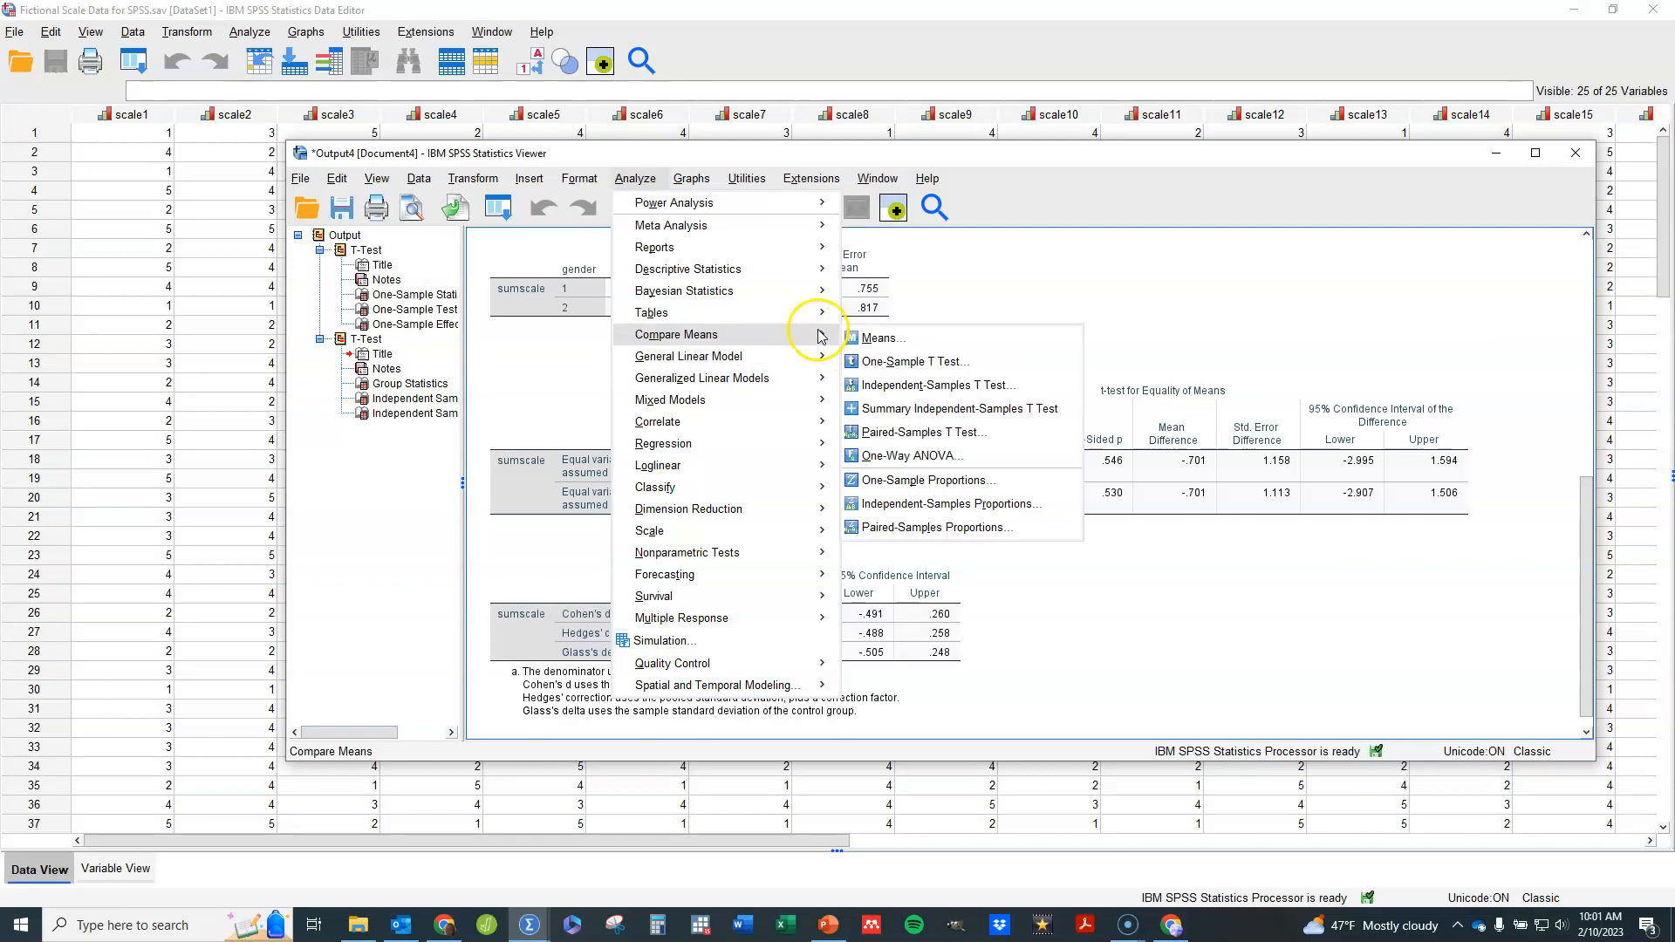
click(938, 410)
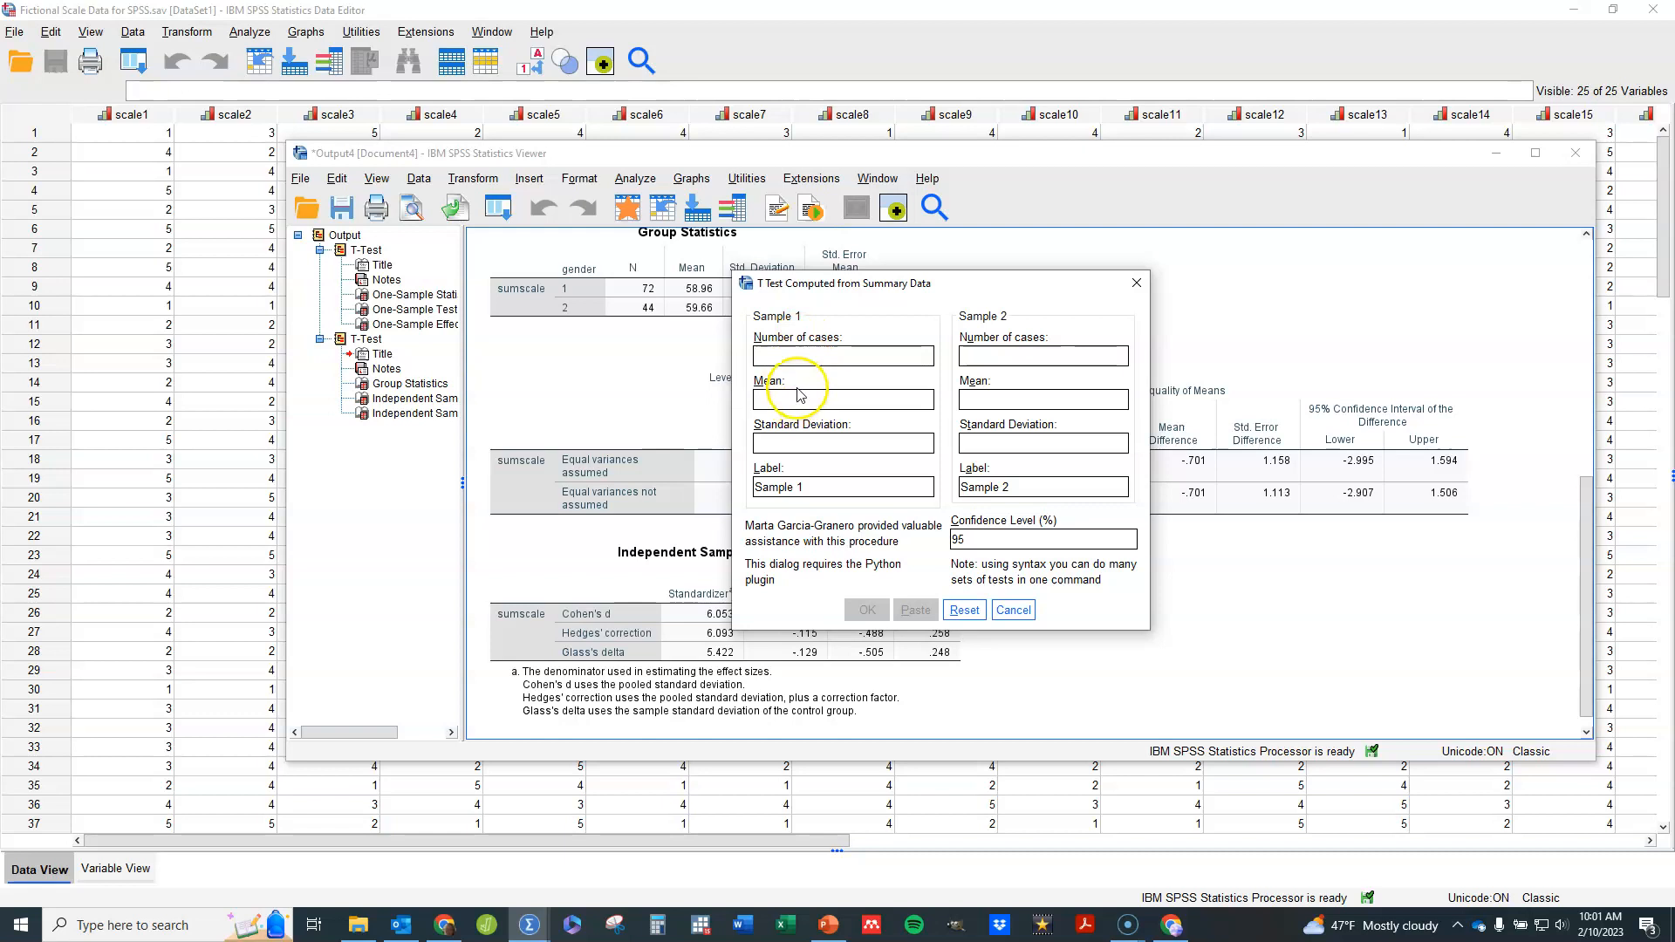
click(783, 358)
click(771, 400)
click(823, 448)
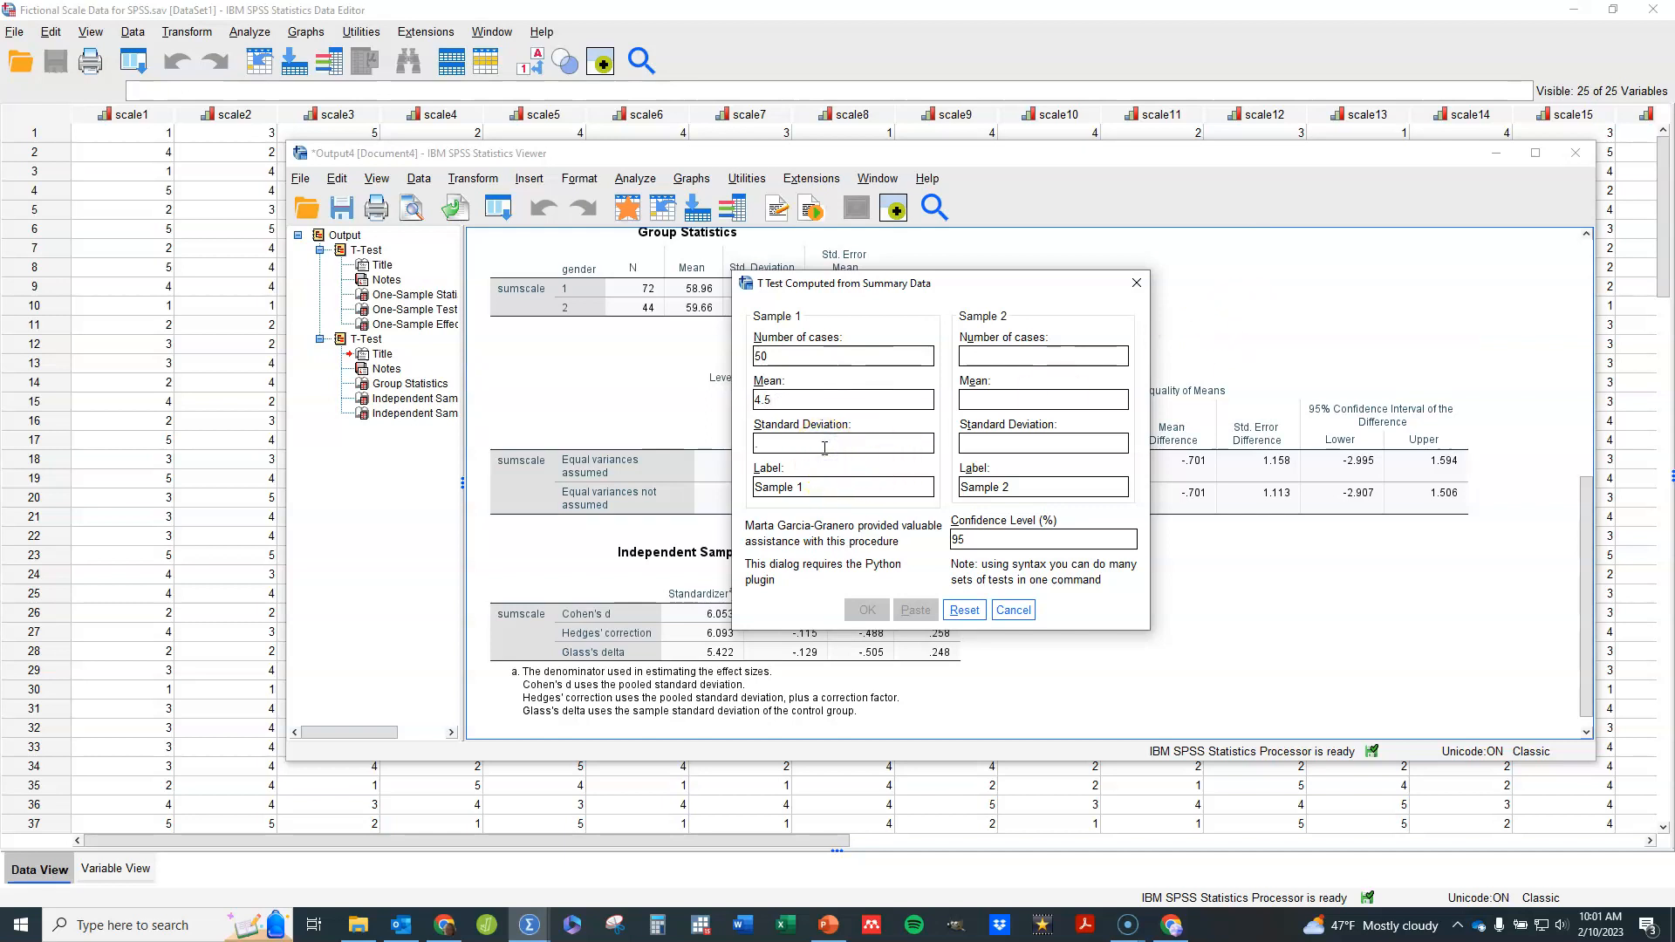
- Enter 48 cases, mean 4.2 and standard deviation .3 for Sample 2
click(1019, 357)
click(992, 403)
click(995, 445)
text(.3)
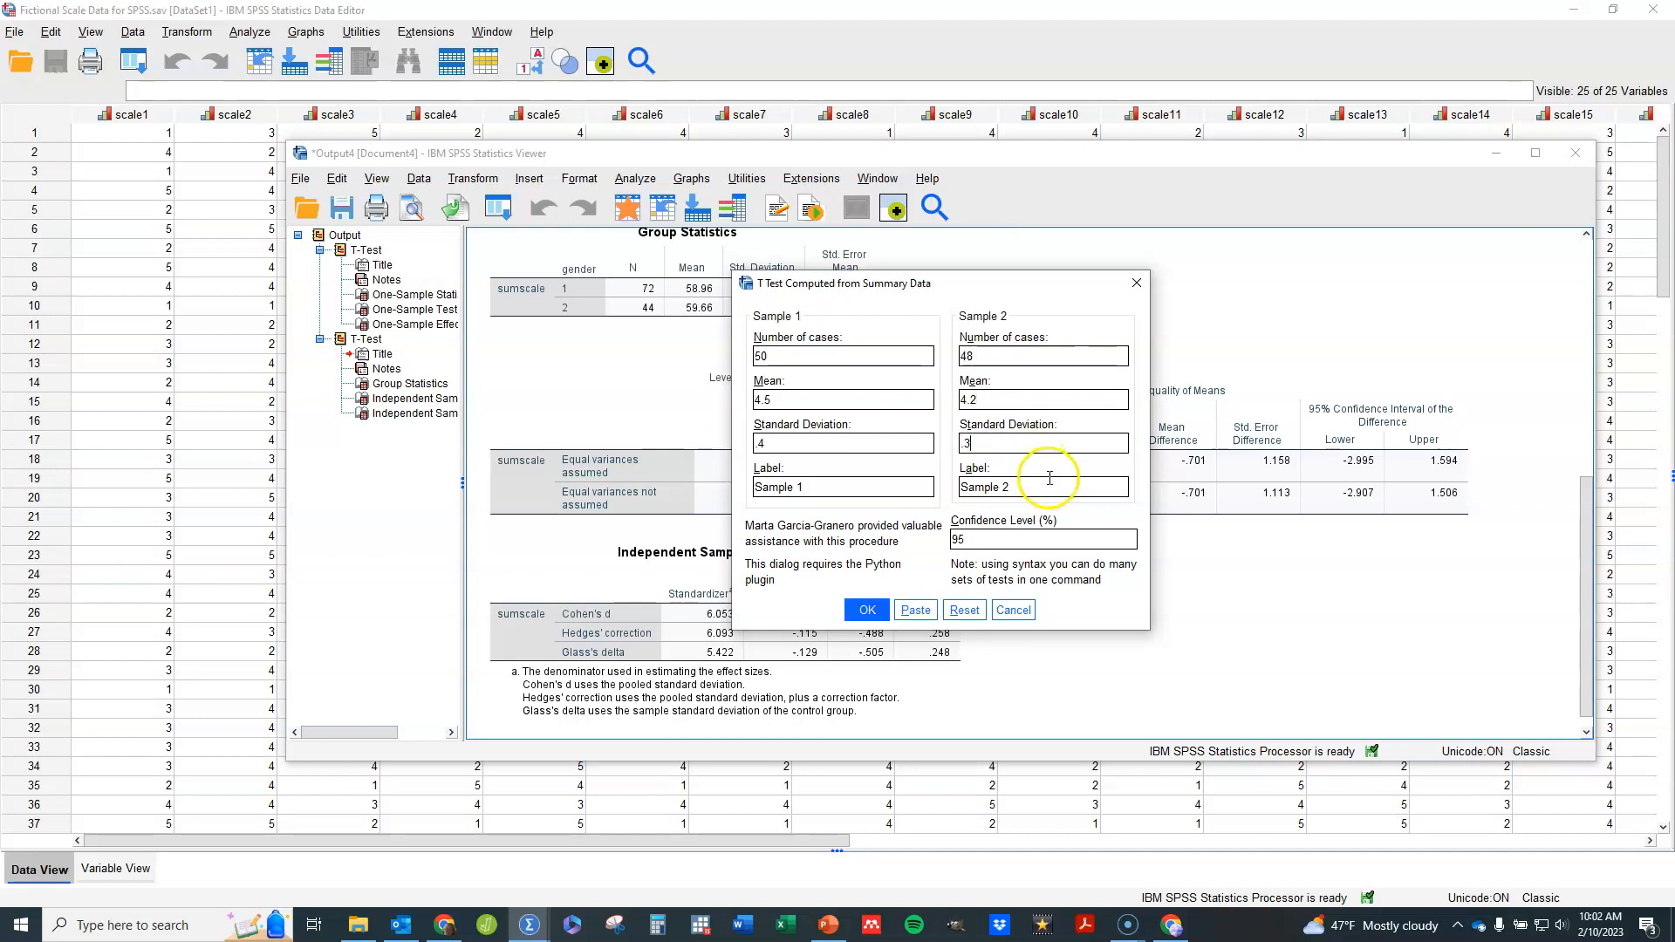
- Run the summary t test at the 95% confidence level and examine its test and confidence interval tables in the output
click(1057, 537)
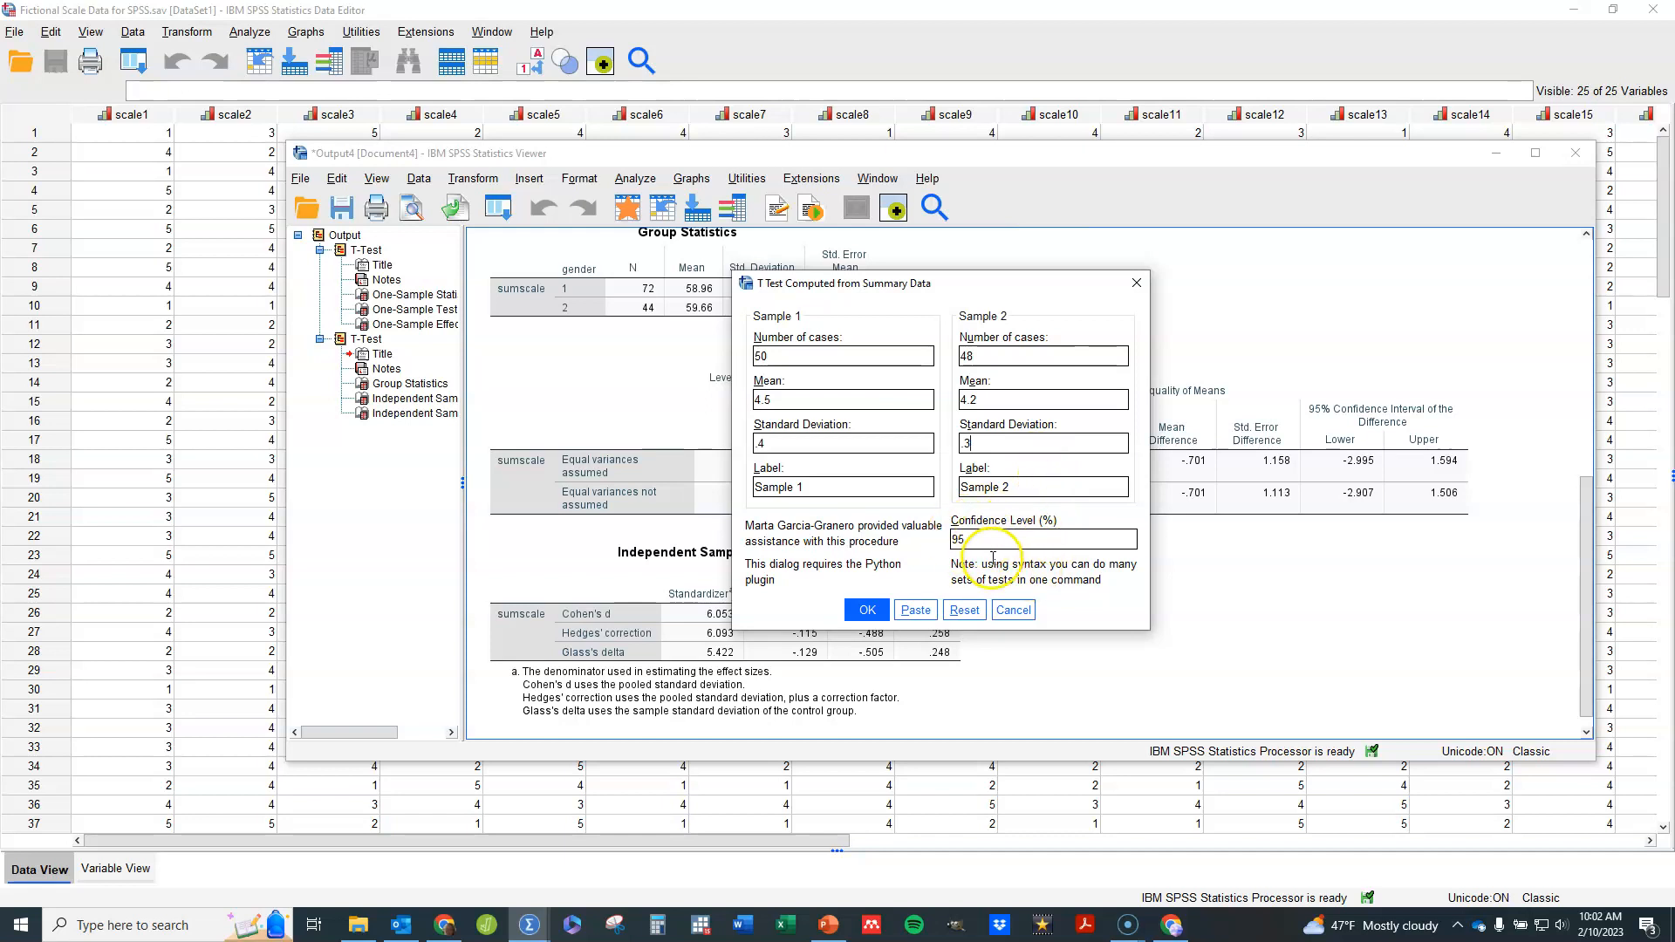
click(867, 612)
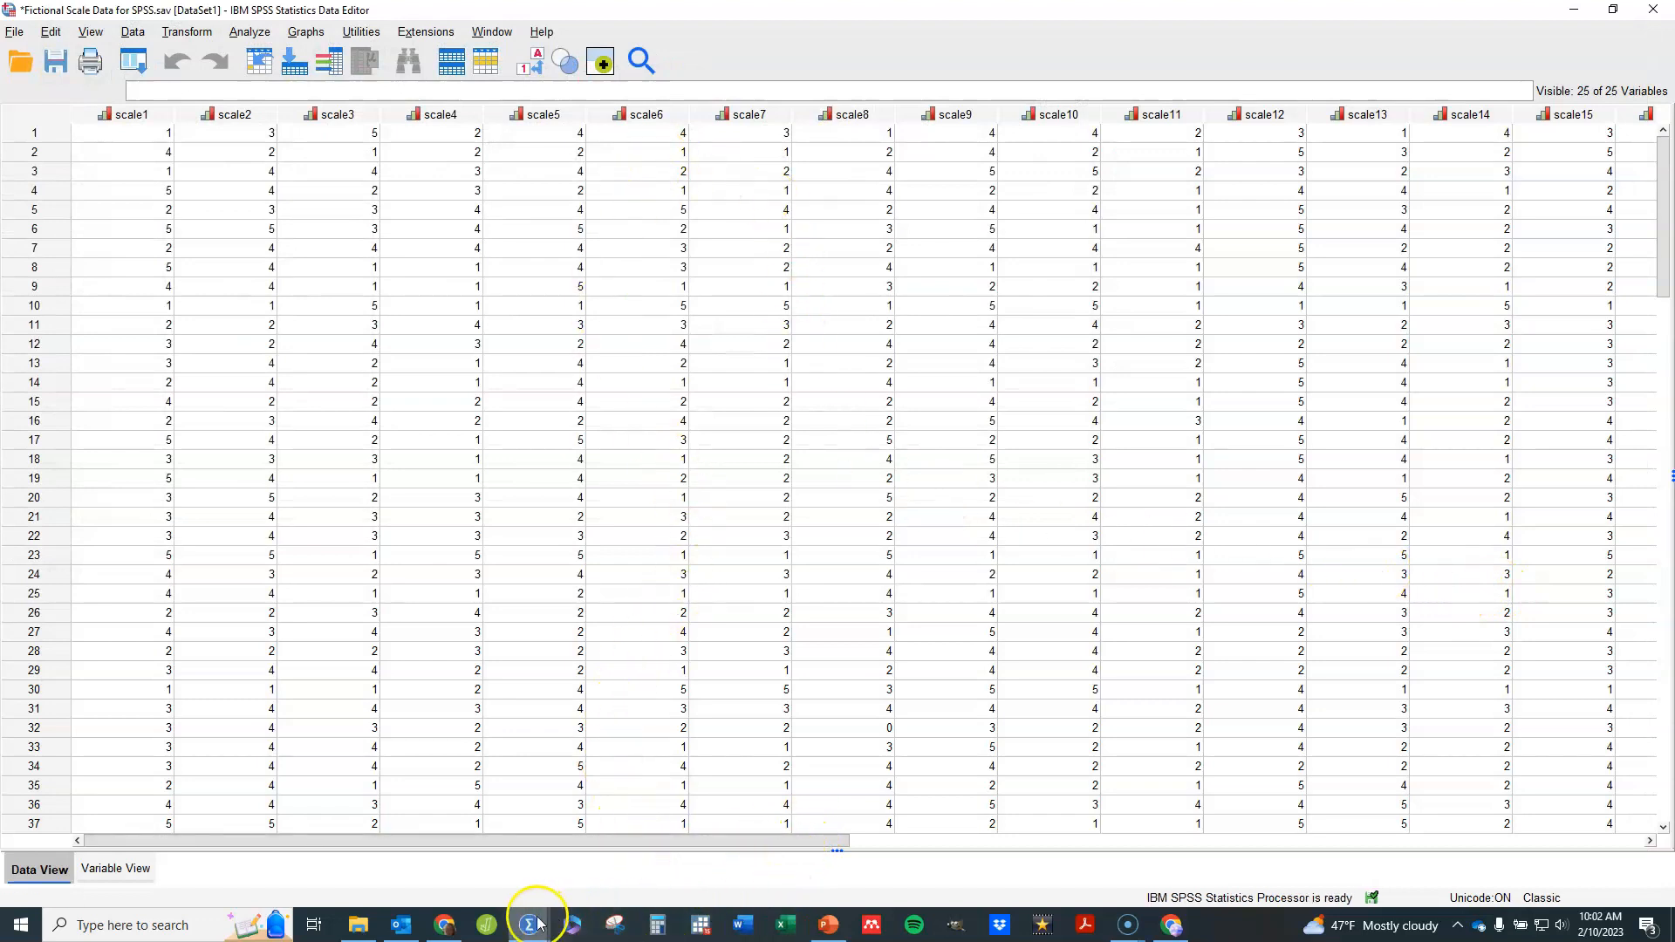
mouse_move(528, 925)
click(617, 842)
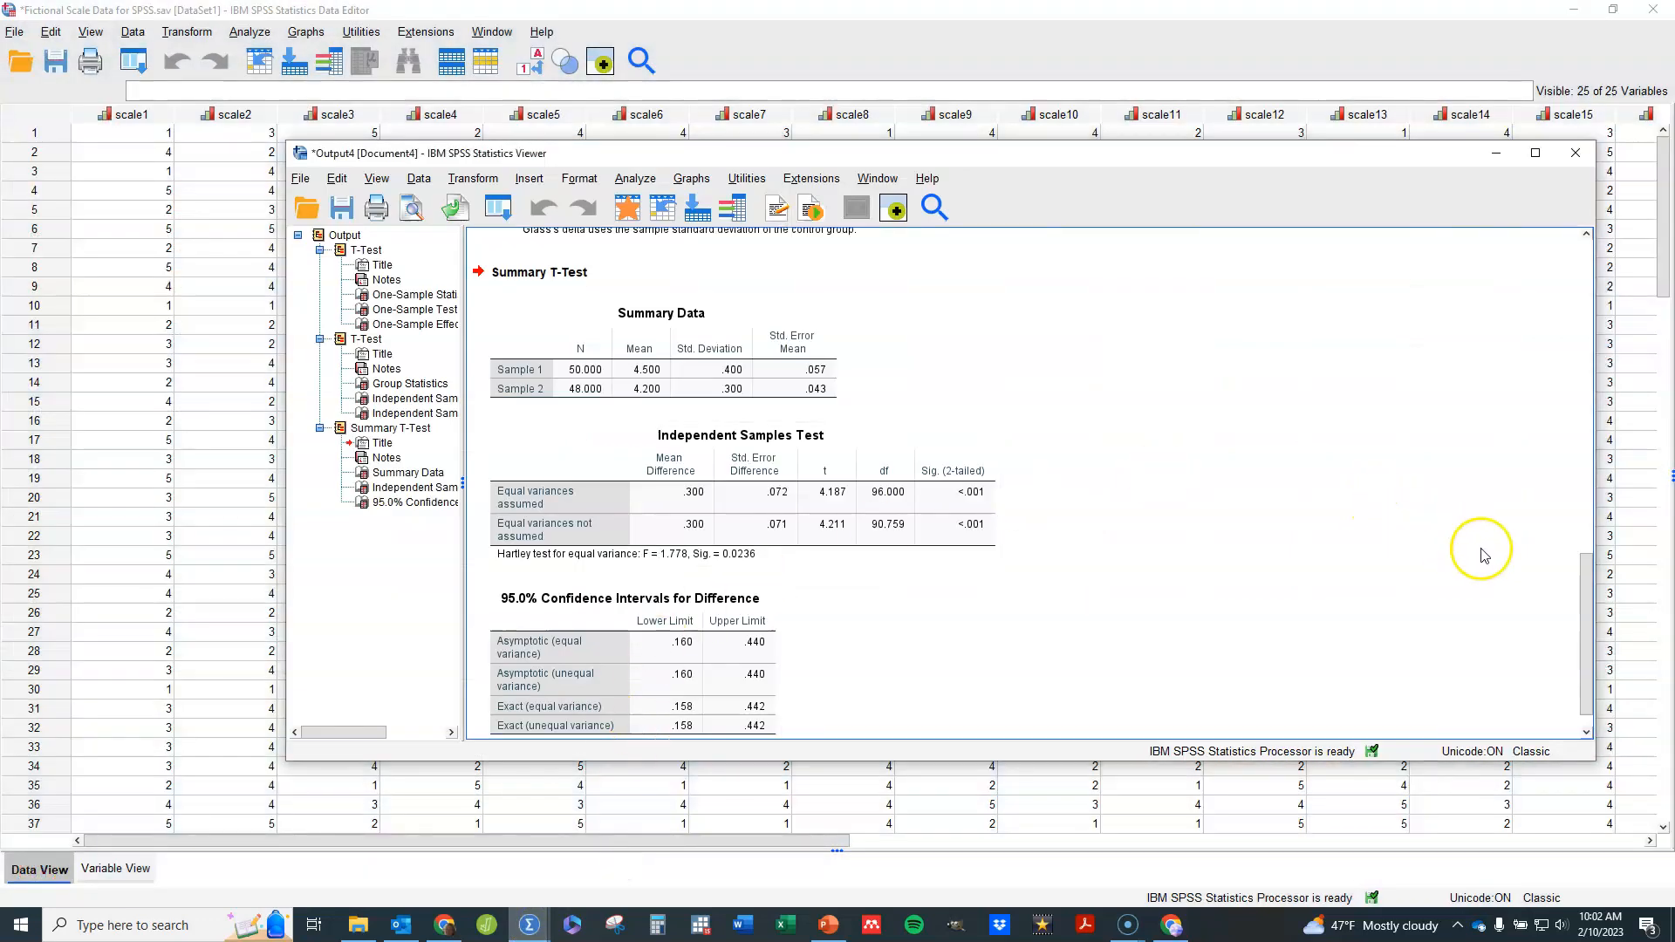
drag(1582, 578, 1582, 596)
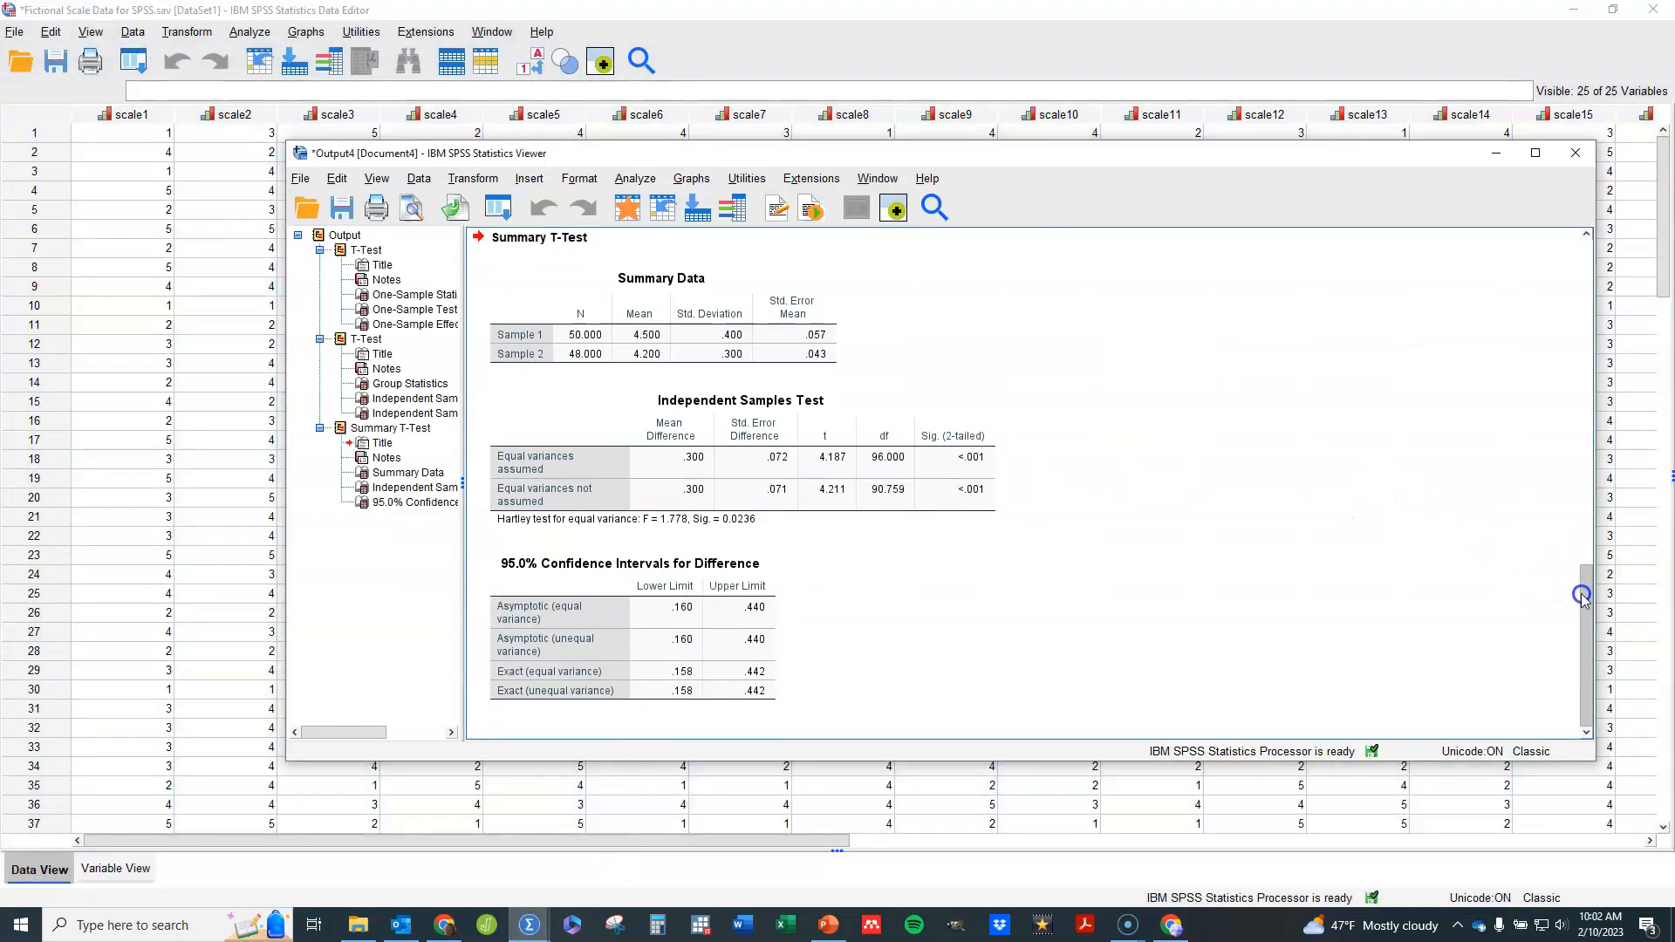
click(566, 270)
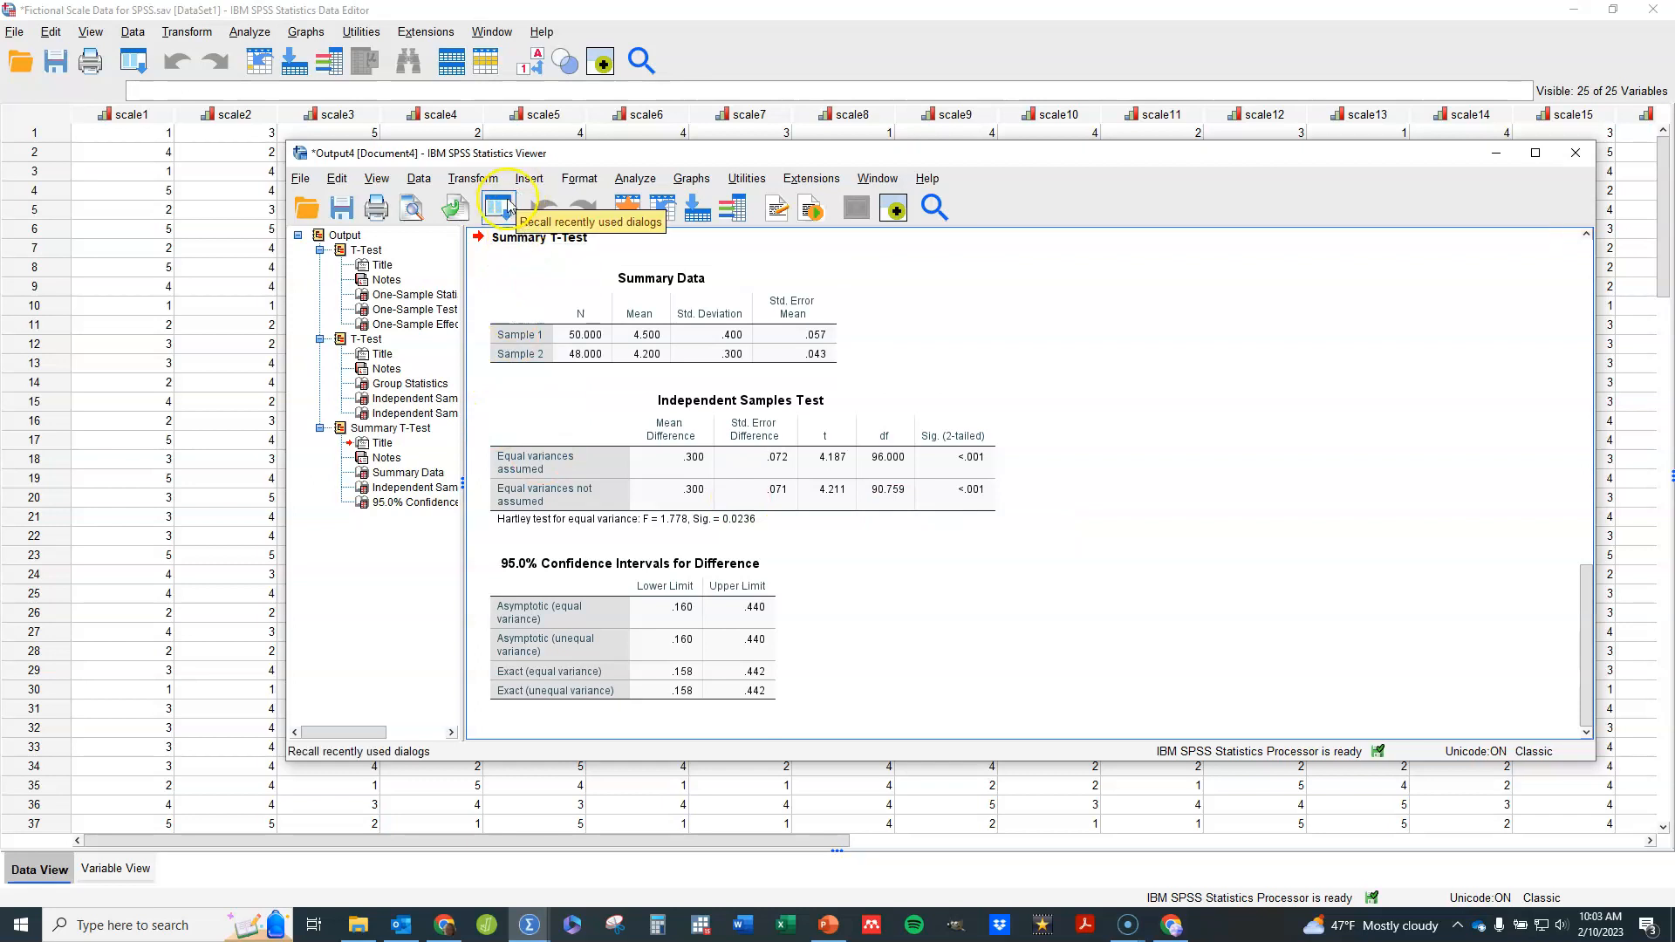
- Start a Paired-Samples T Test and pair scale1 as Variable1 with scale2 as Variable2
click(636, 179)
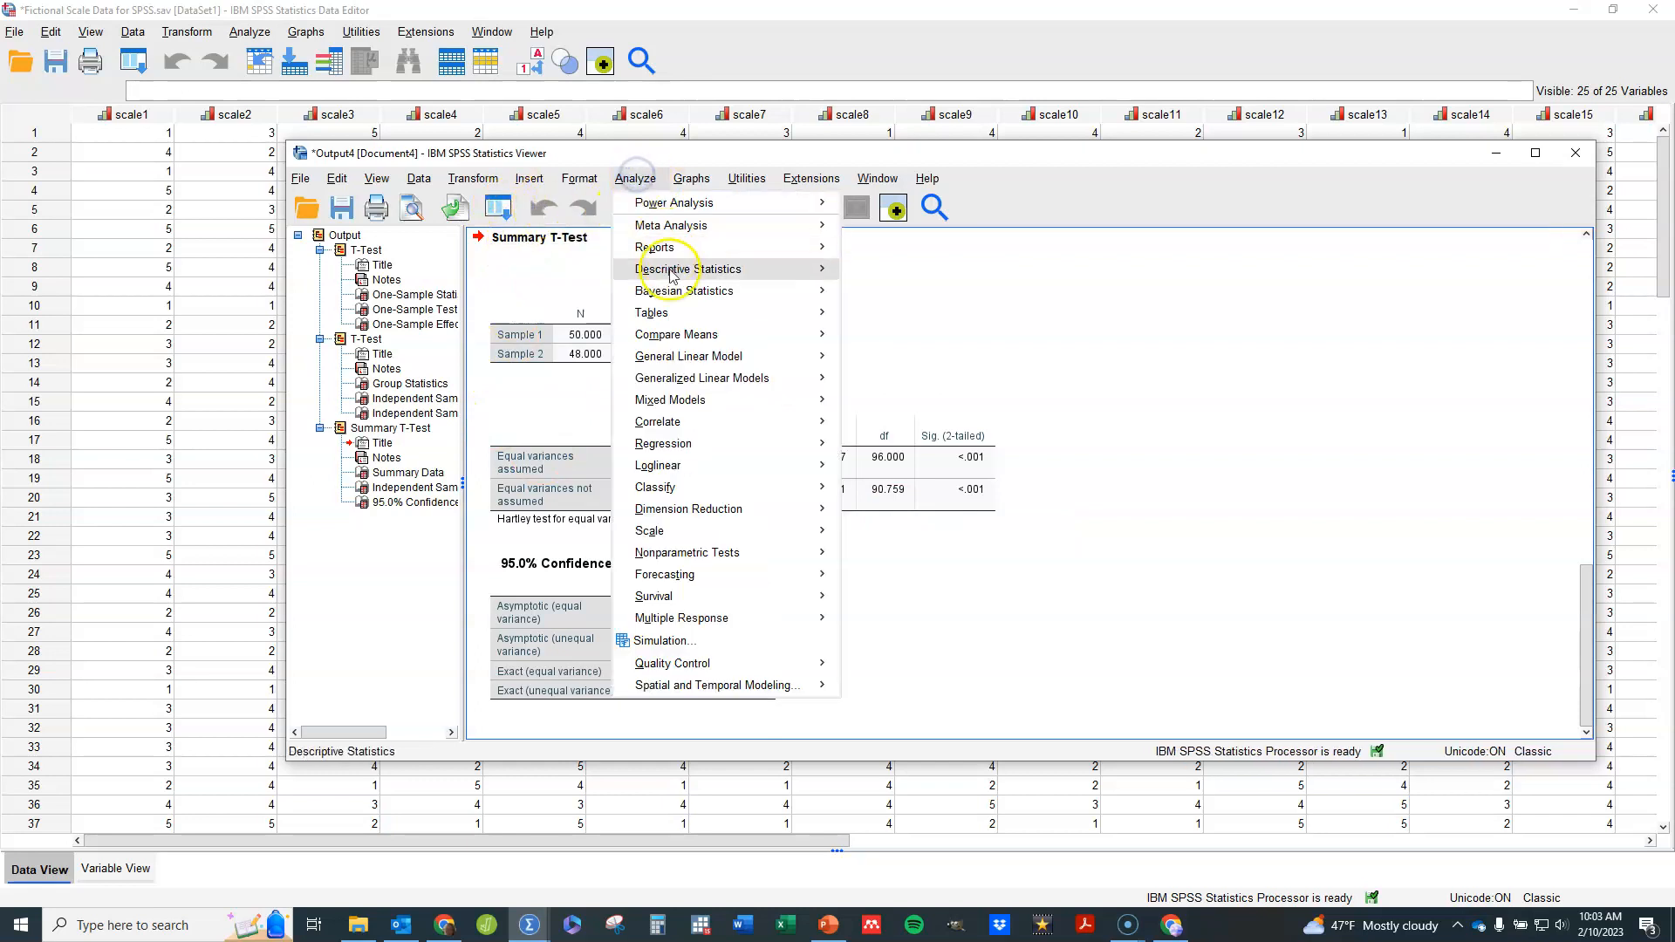
mouse_move(676, 340)
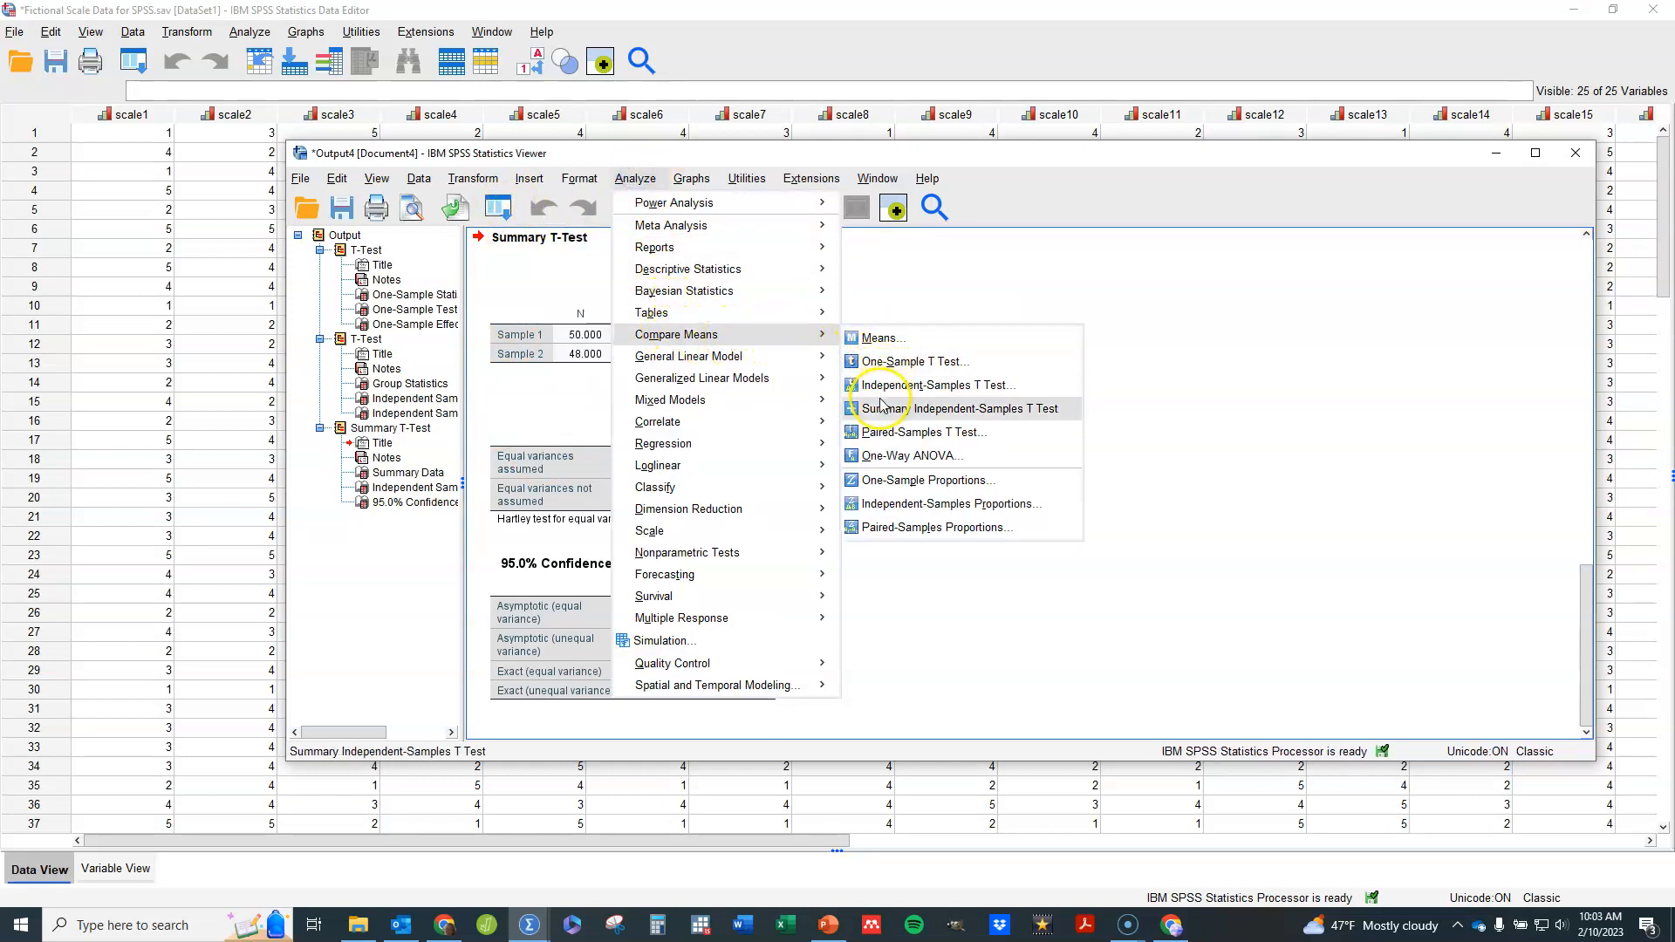
click(888, 433)
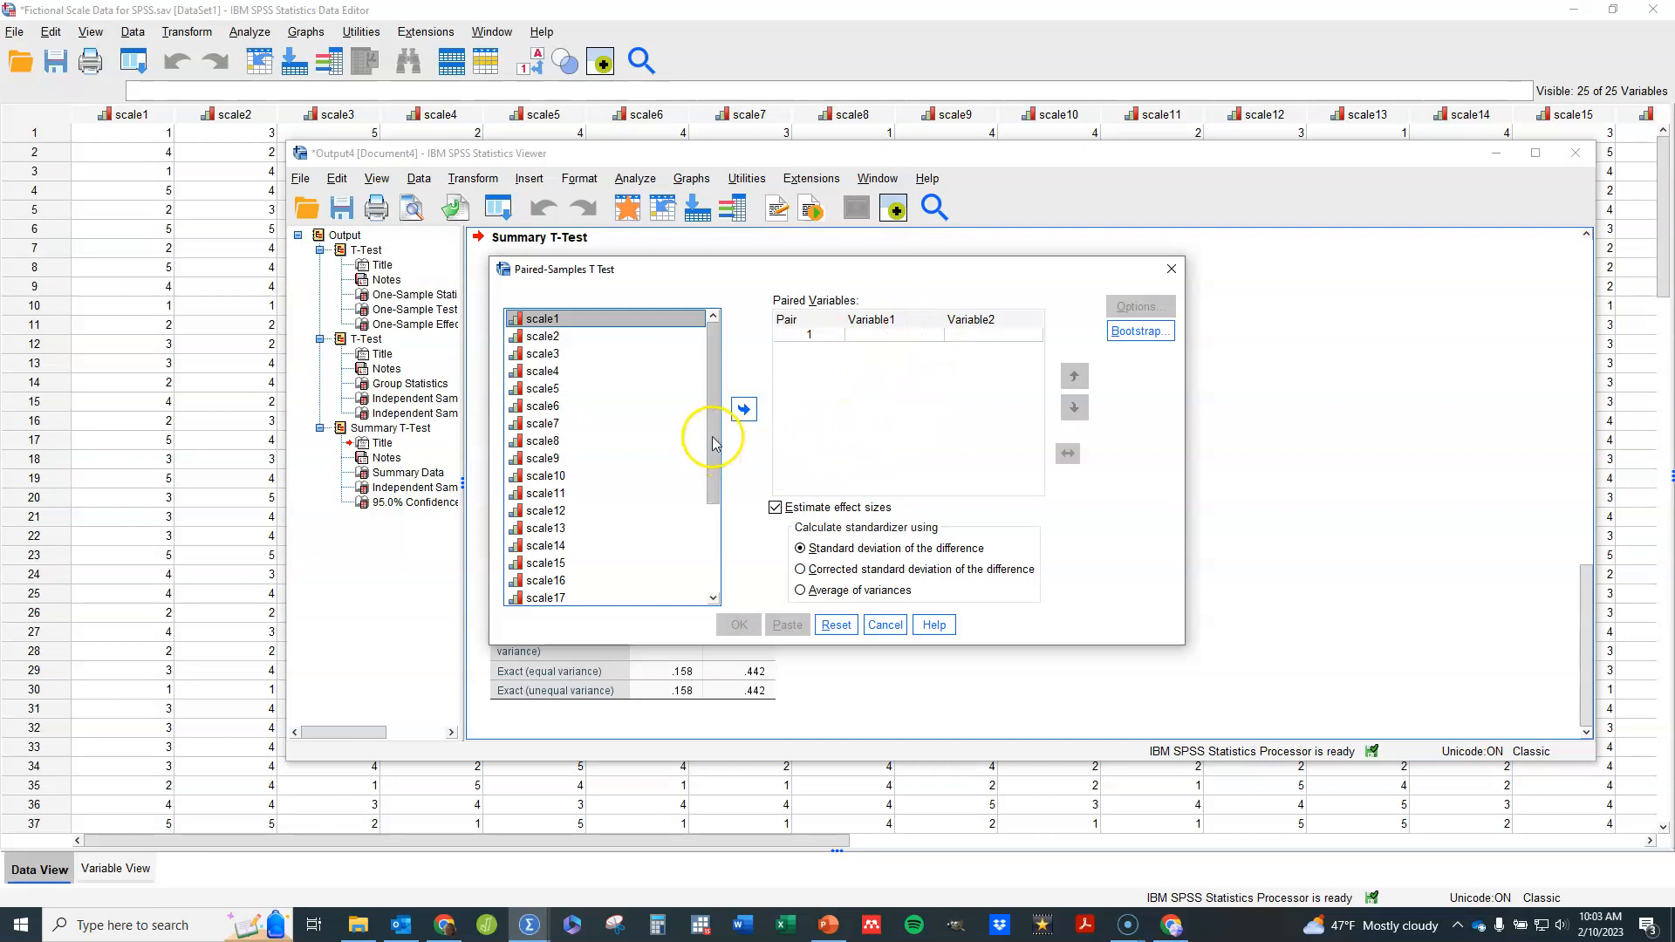
mouse_move(712, 437)
mouse_down()
mouse_move(710, 528)
mouse_move(702, 419)
mouse_up()
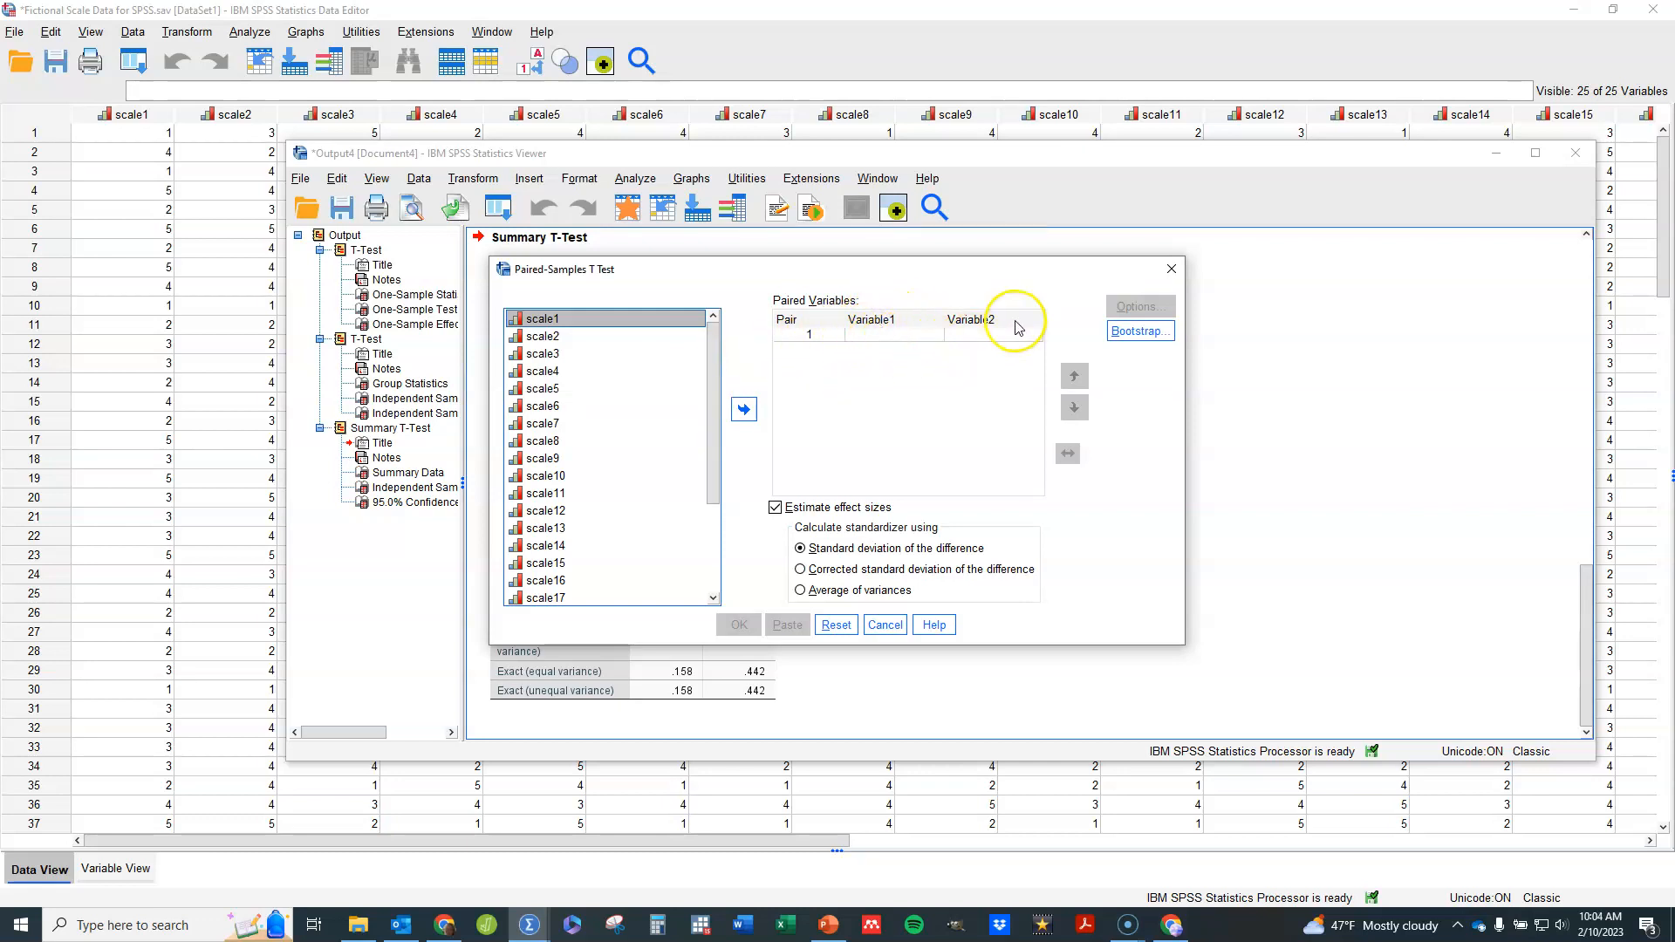
drag(715, 406, 691, 309)
click(557, 318)
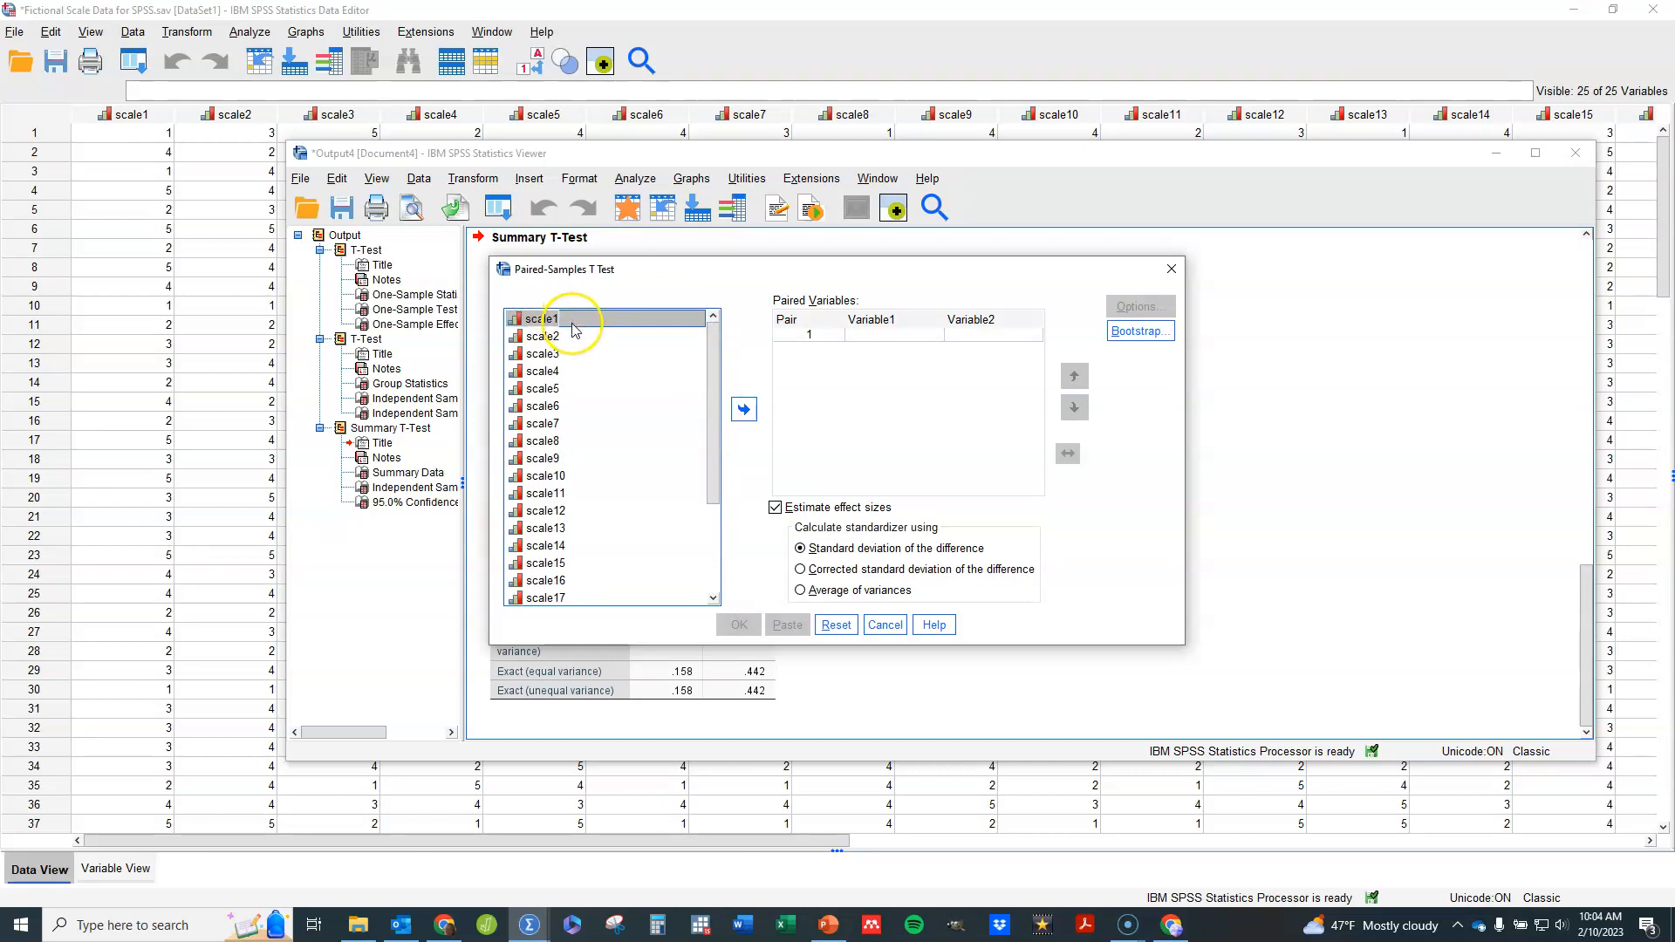
click(568, 320)
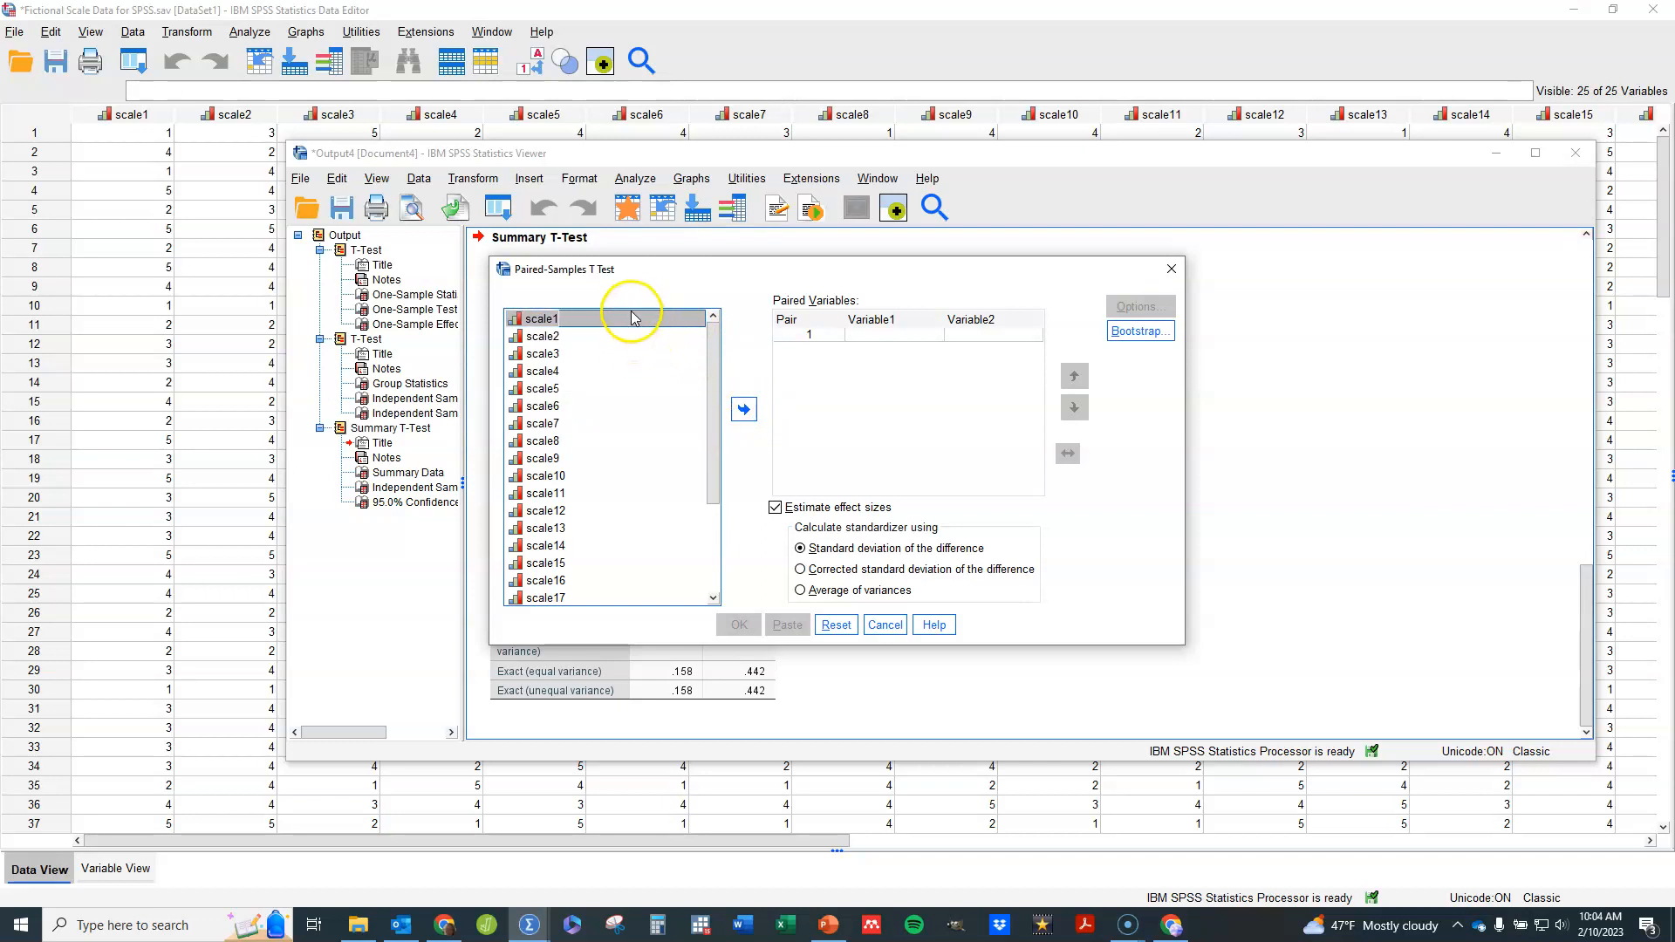
click(743, 410)
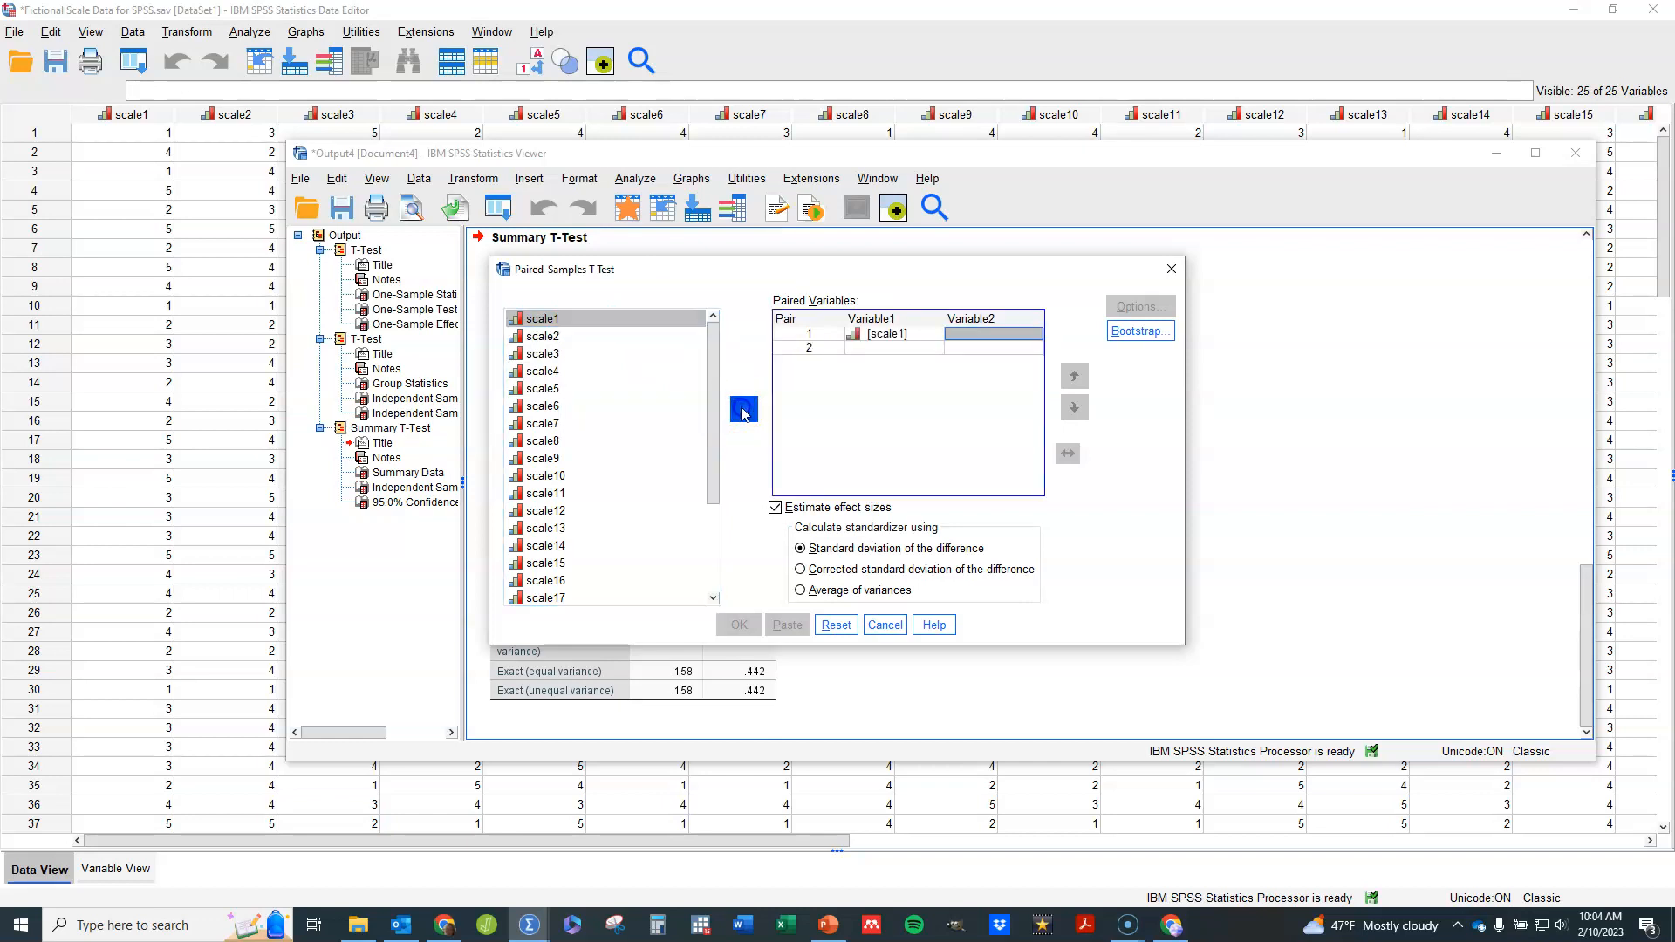
click(556, 336)
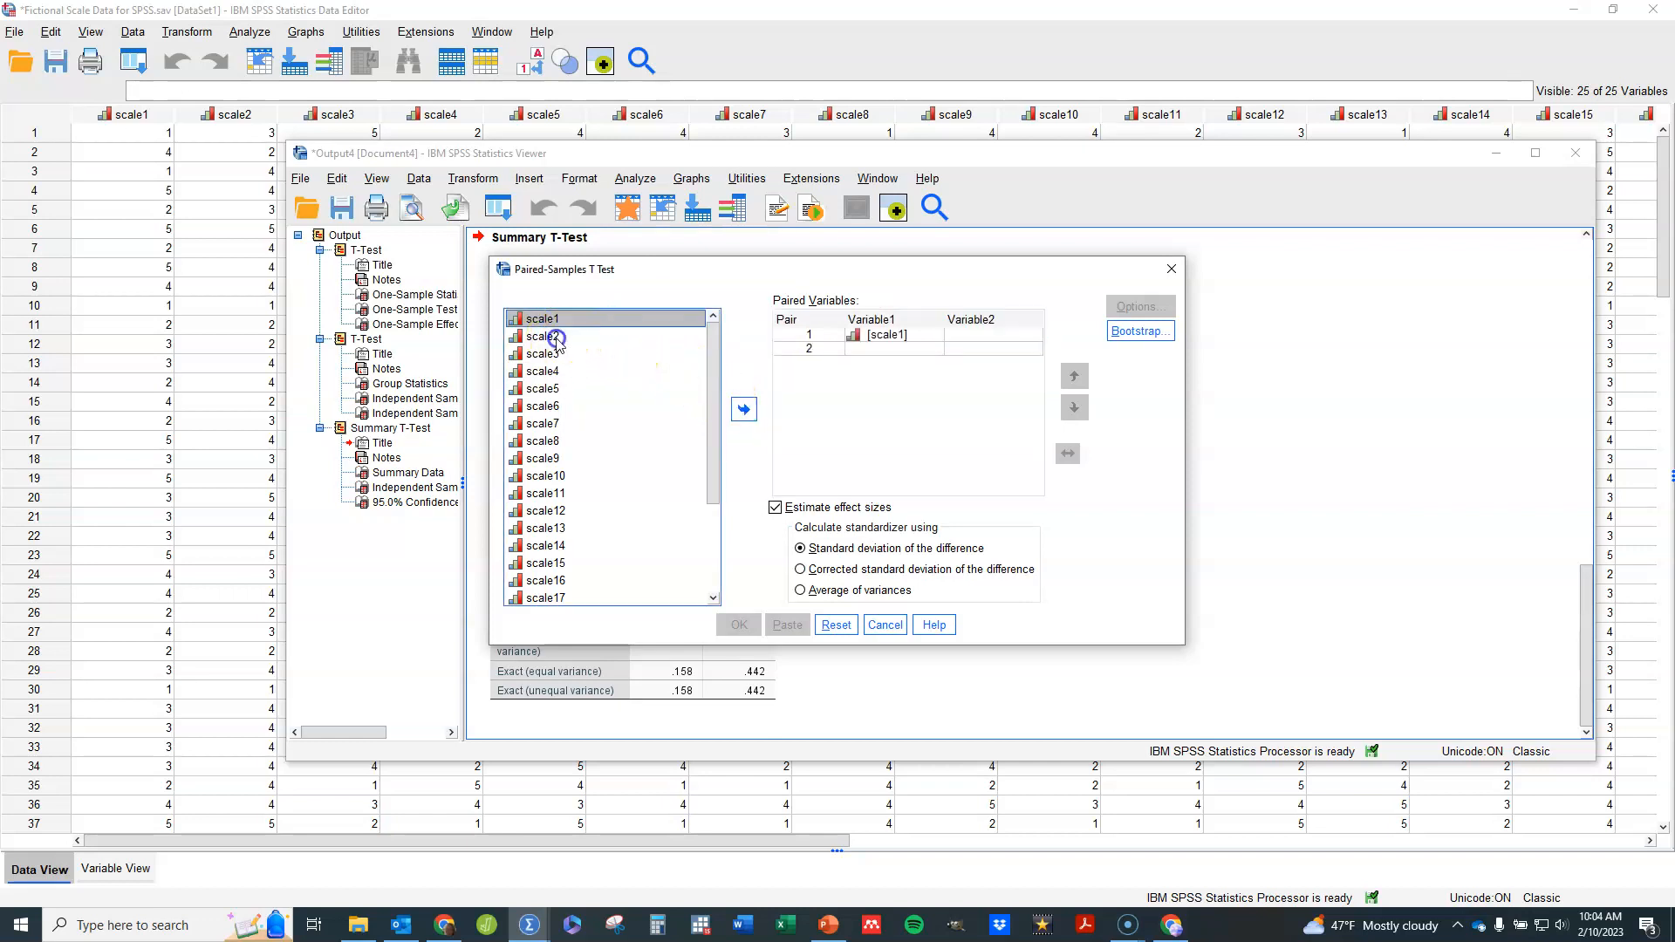
click(743, 409)
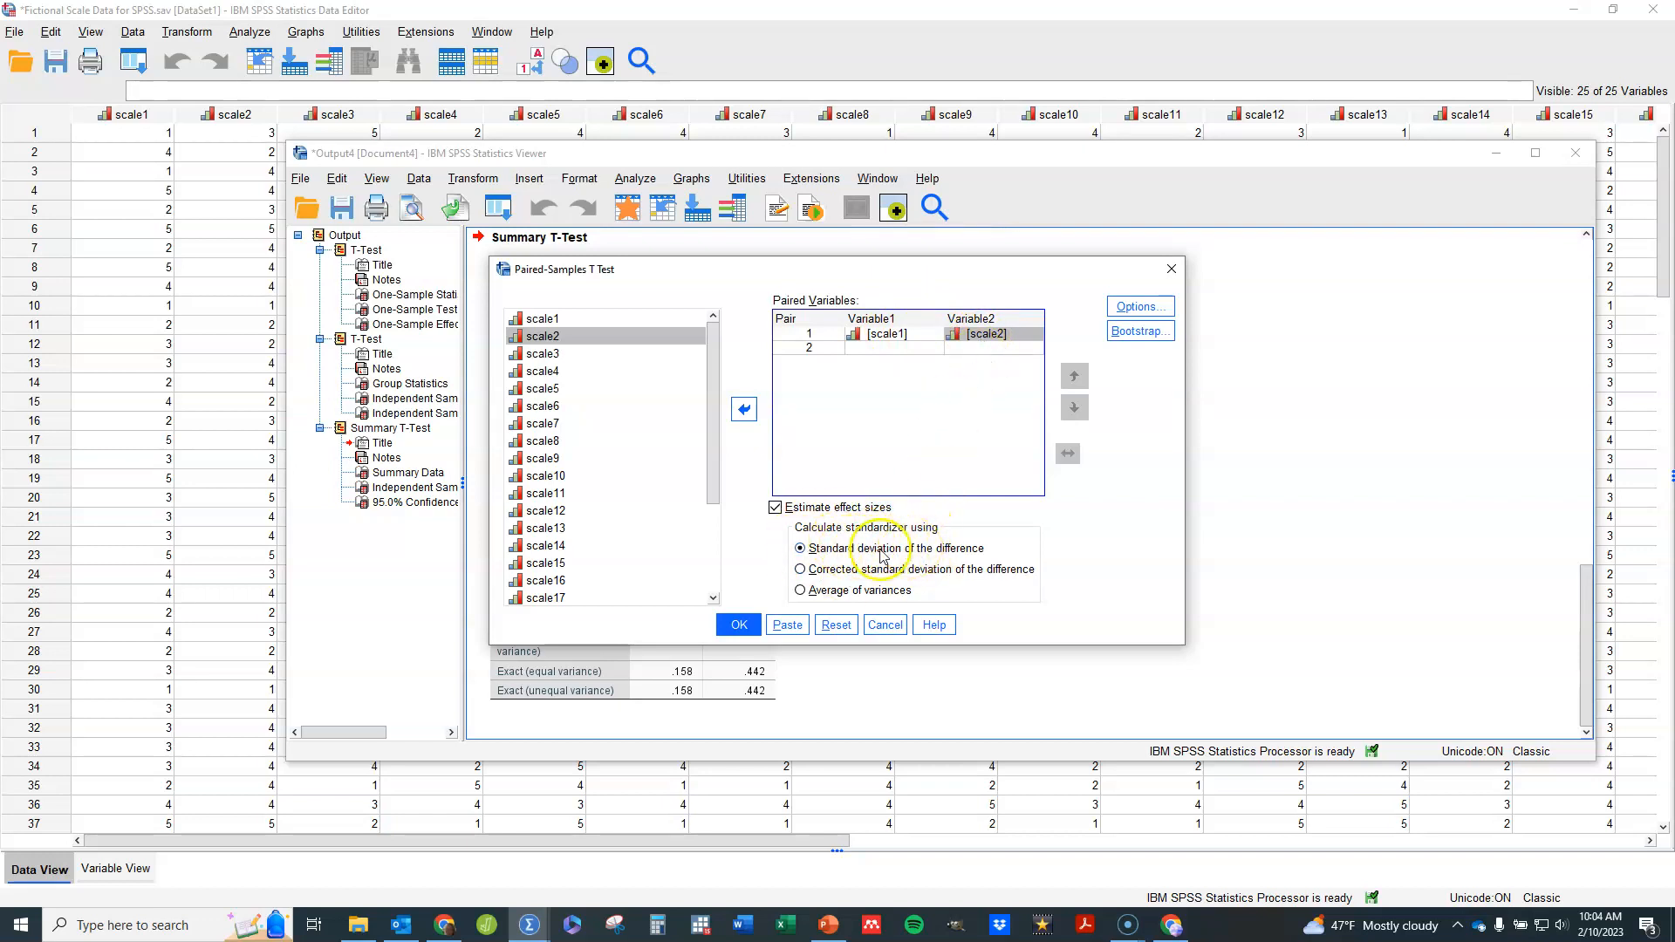
- Run the paired-samples t test with the default options and examine the Paired Samples Test and effect sizes tables
click(1139, 312)
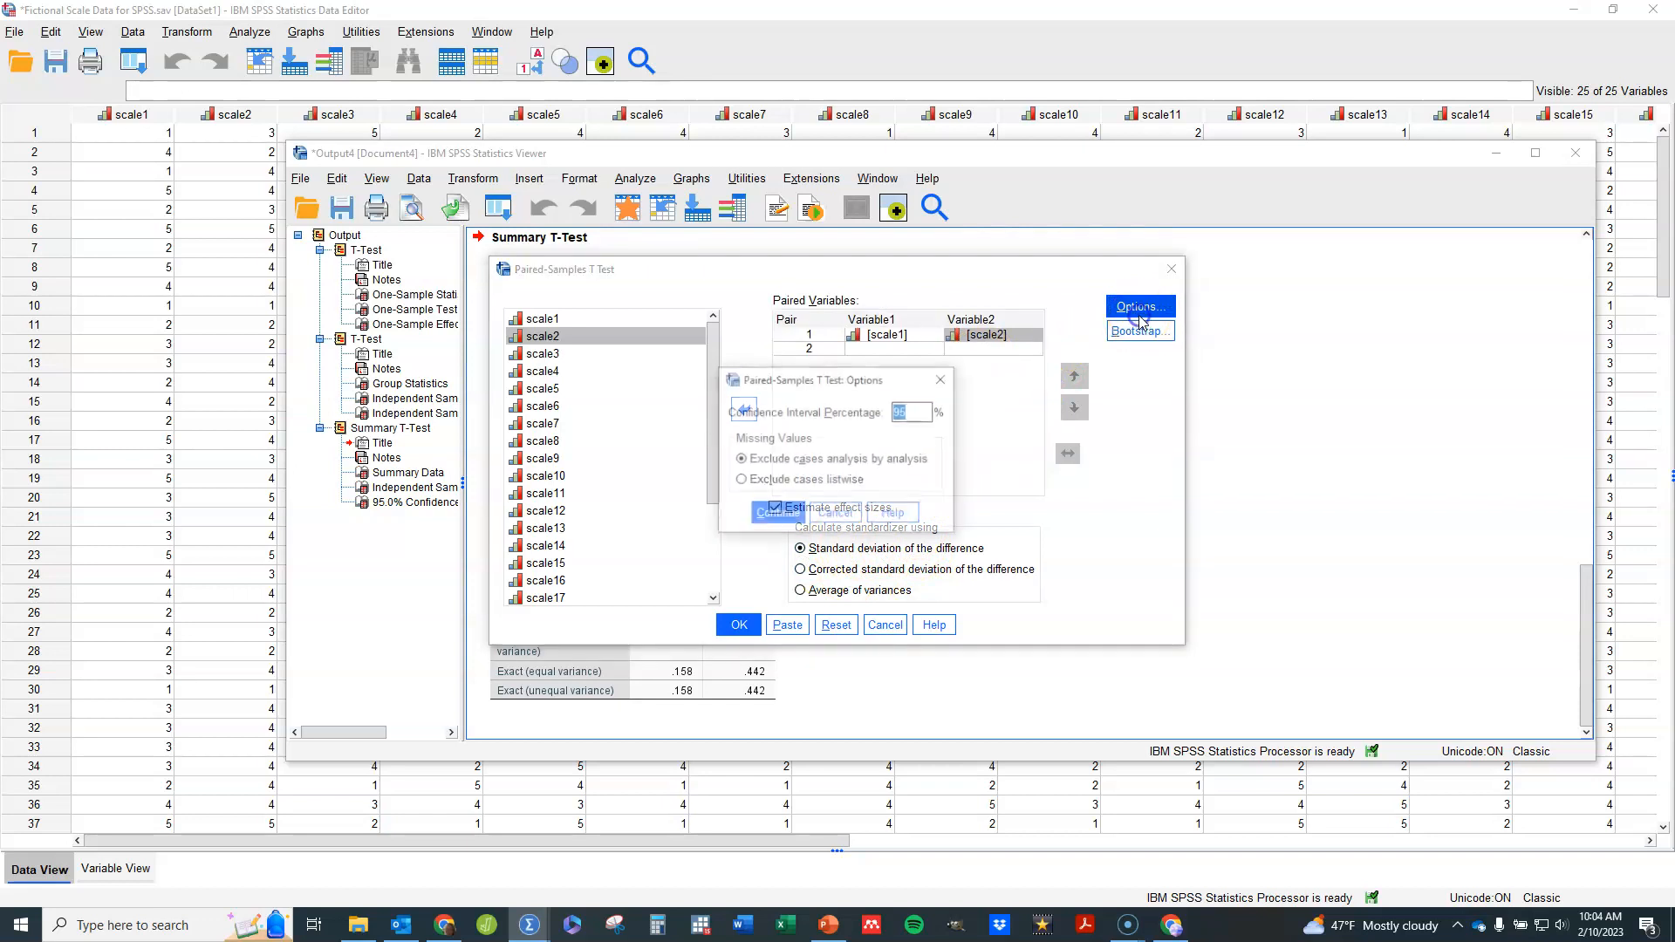
click(943, 380)
click(742, 625)
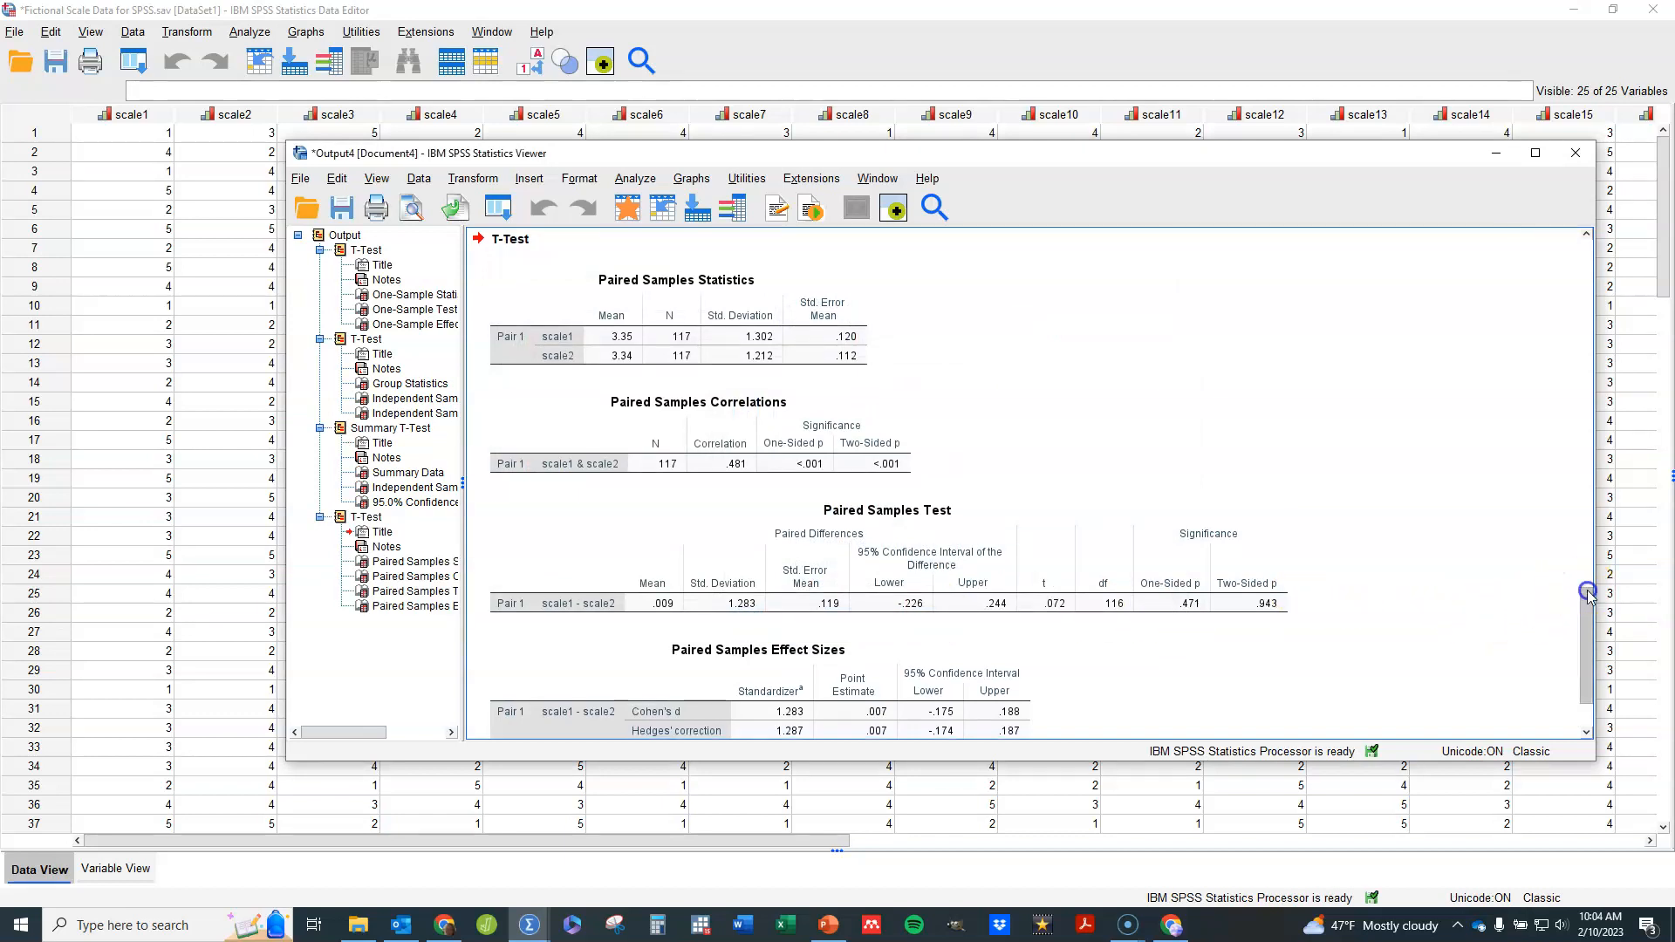
drag(1588, 593, 1588, 645)
click(698, 422)
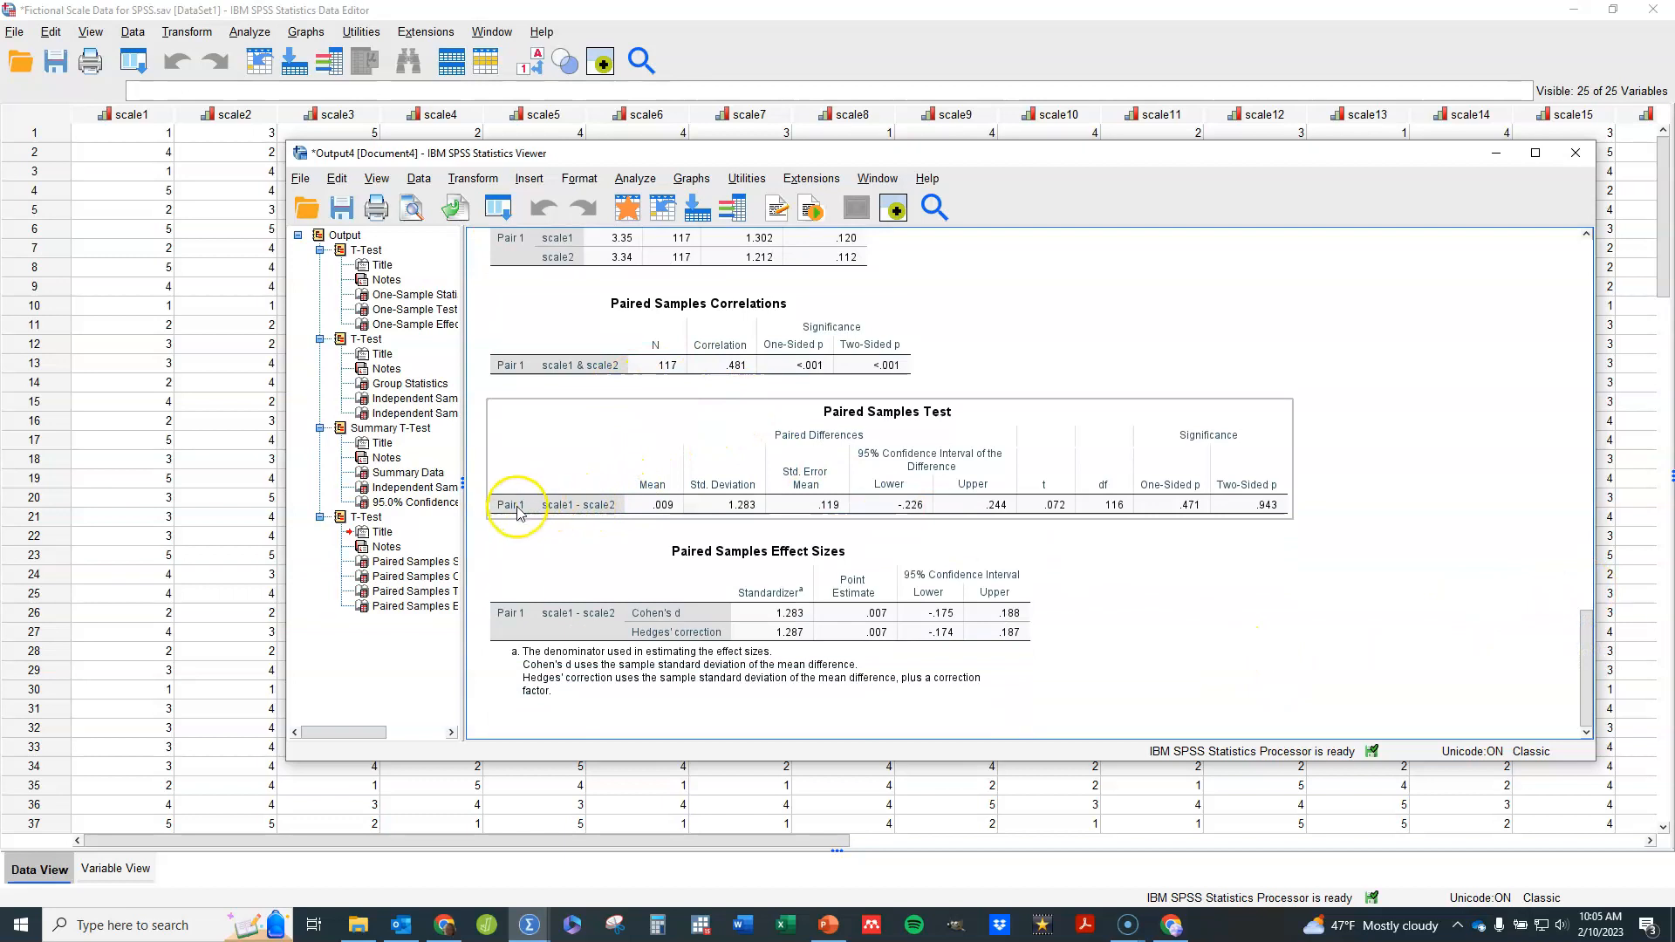